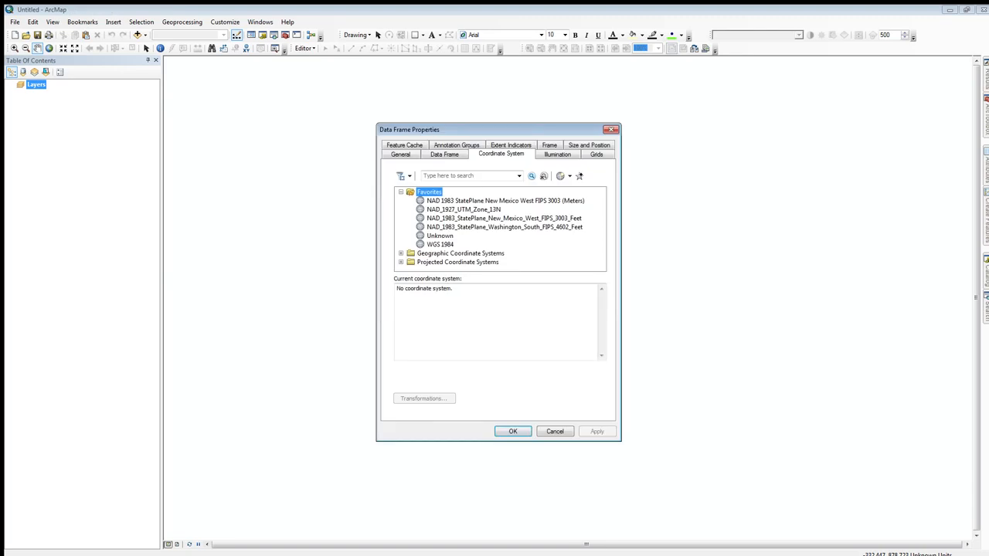
- Set the data frame's coordinate system to NAD 1983 StatePlane New Mexico West FIPS 3003 (Meters) and add PNEZD9_3.csv from the P9_3 folder
click(505, 201)
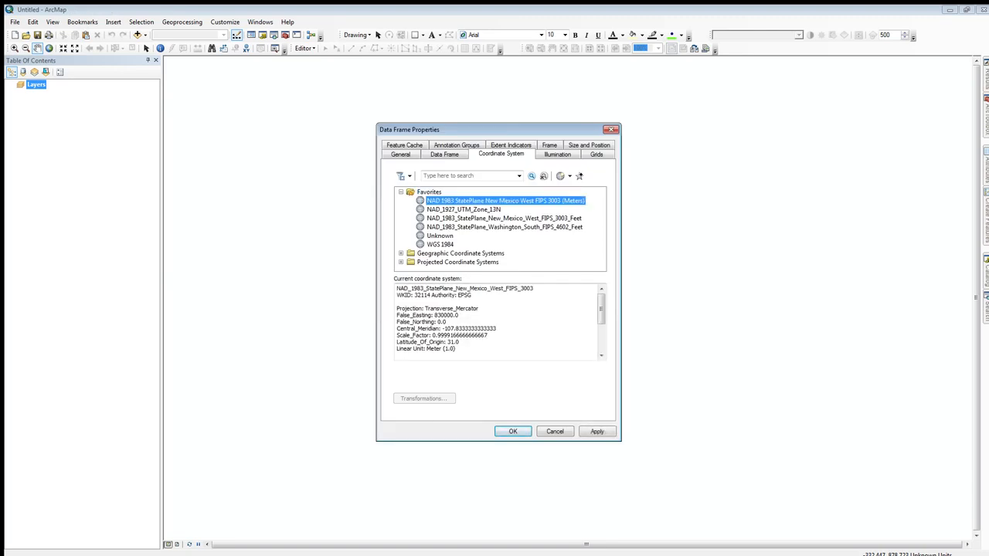
click(513, 431)
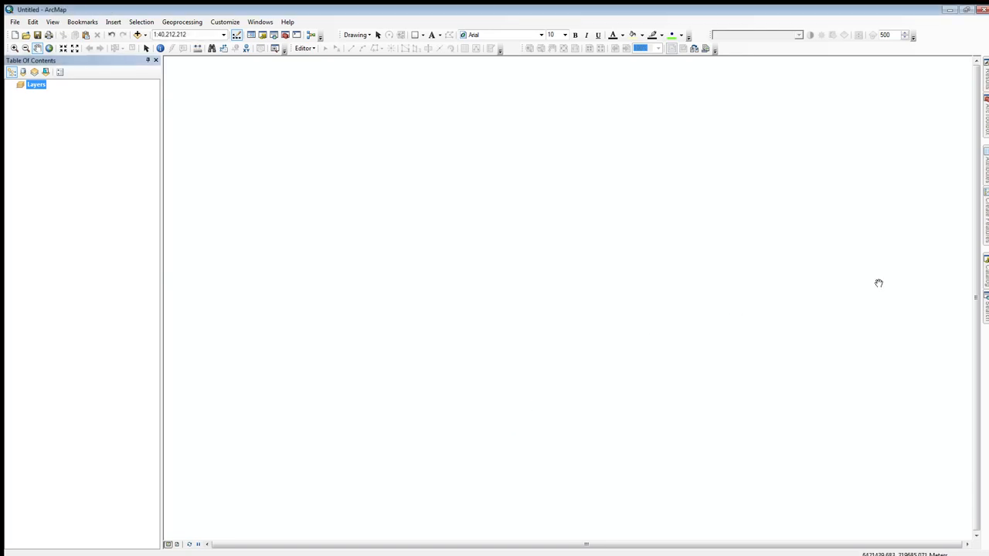
click(980, 279)
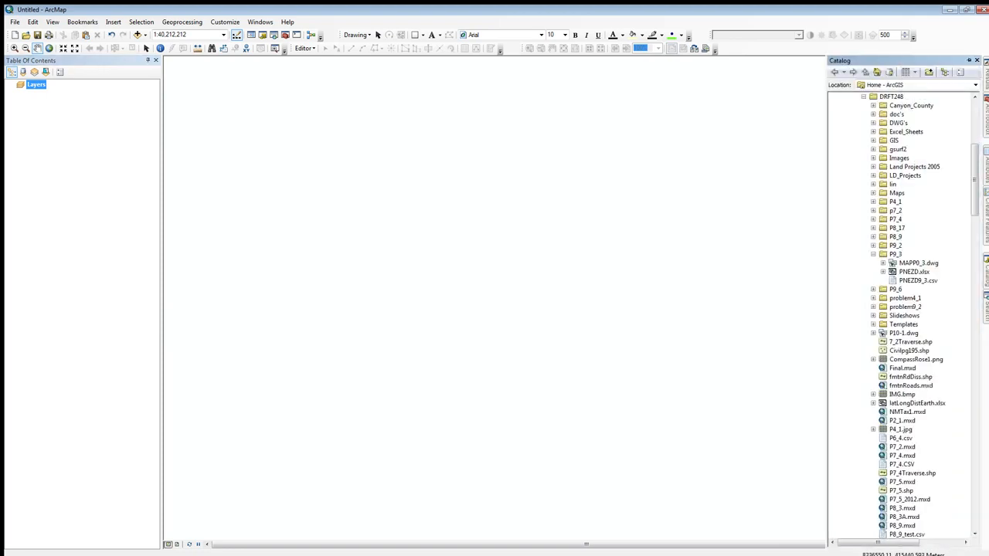
click(917, 281)
drag(864, 285, 637, 271)
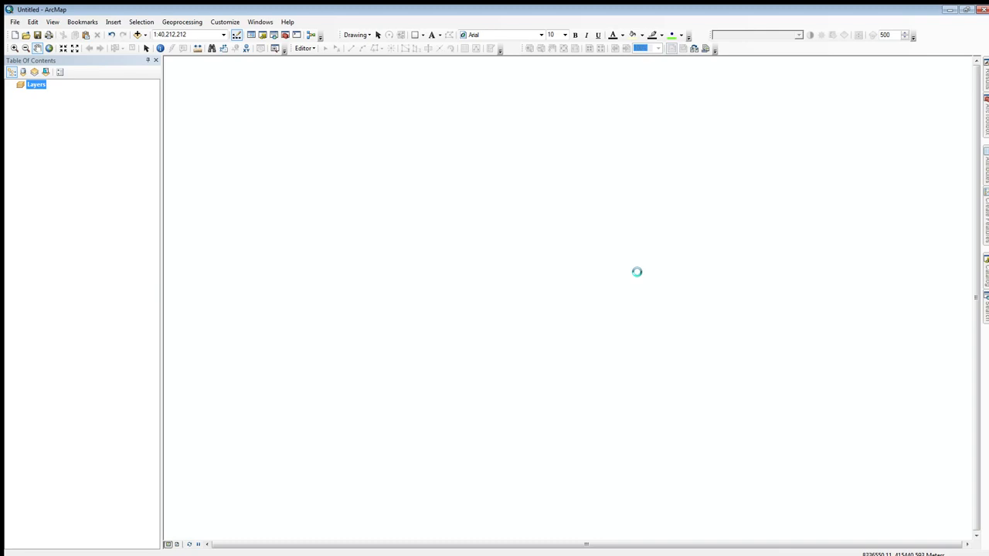
- Open the attribute table of PNEZD9_3.csv, examine what each field contains, and close it
click(52, 103)
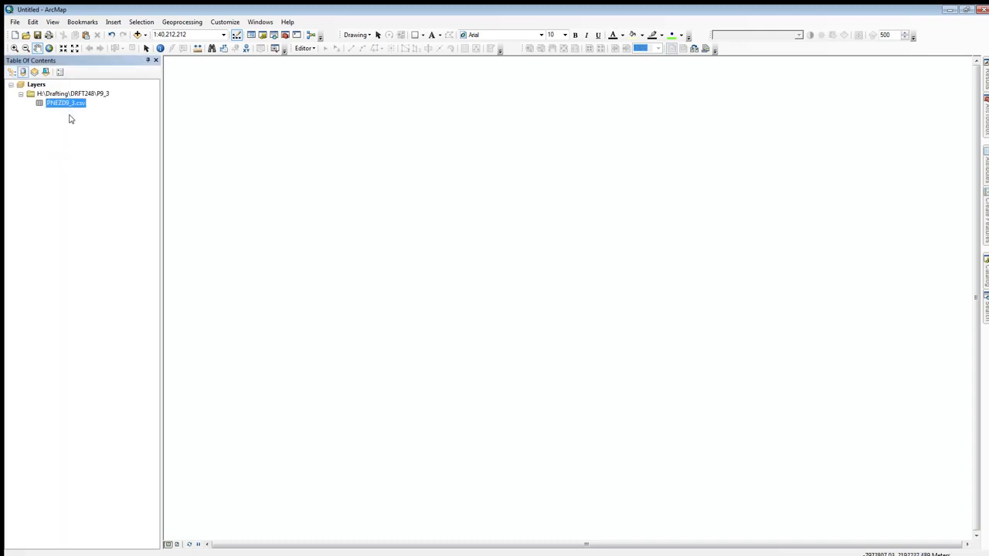
right_click(57, 103)
click(76, 110)
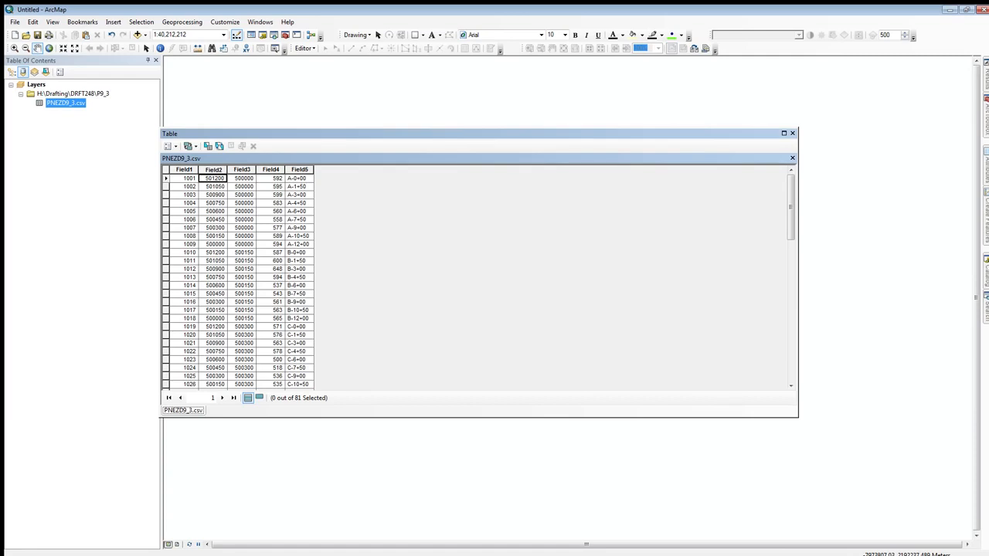
drag(479, 134, 547, 91)
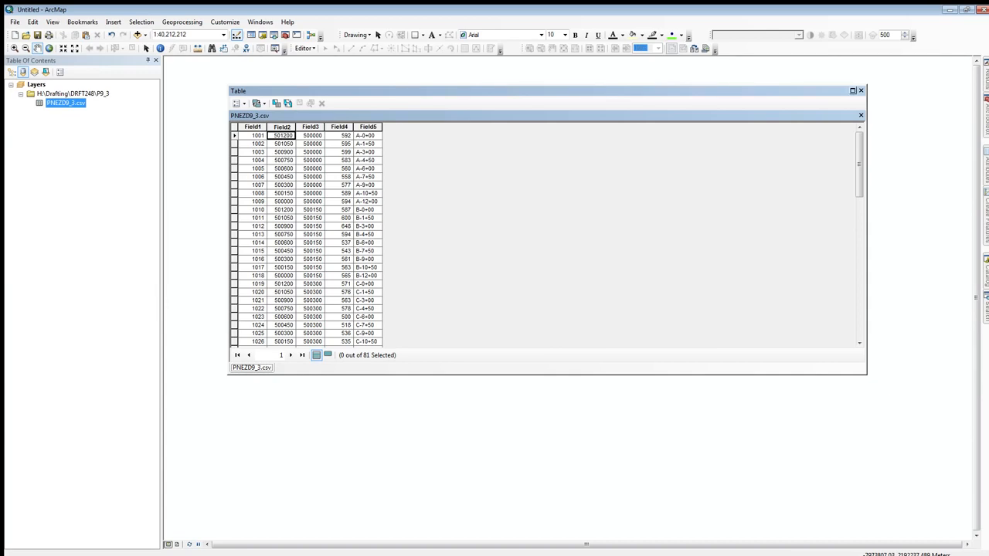
click(860, 90)
- Display the XY data of PNEZD9_3.csv as points, with Field3 as the X field and Field2 as the Y field
right_click(64, 103)
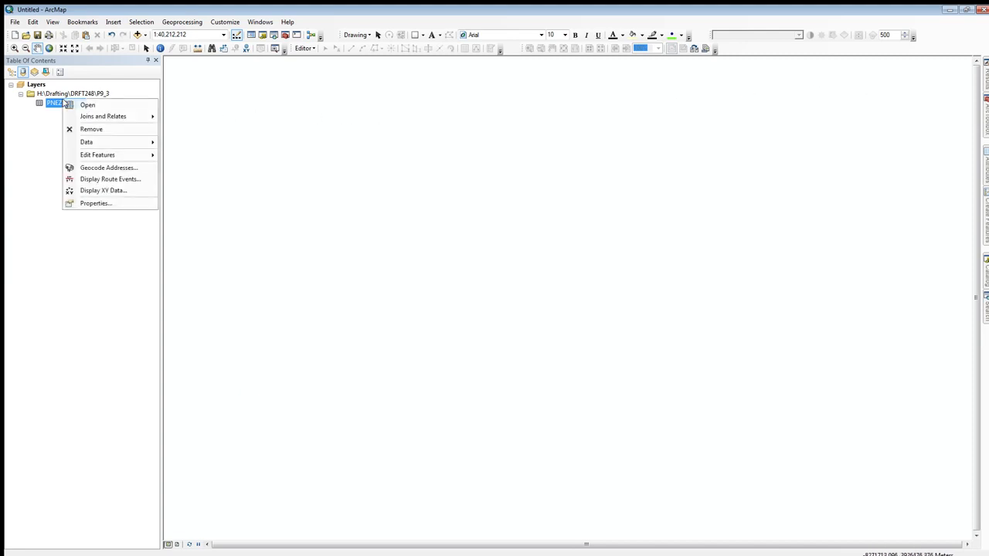
click(108, 191)
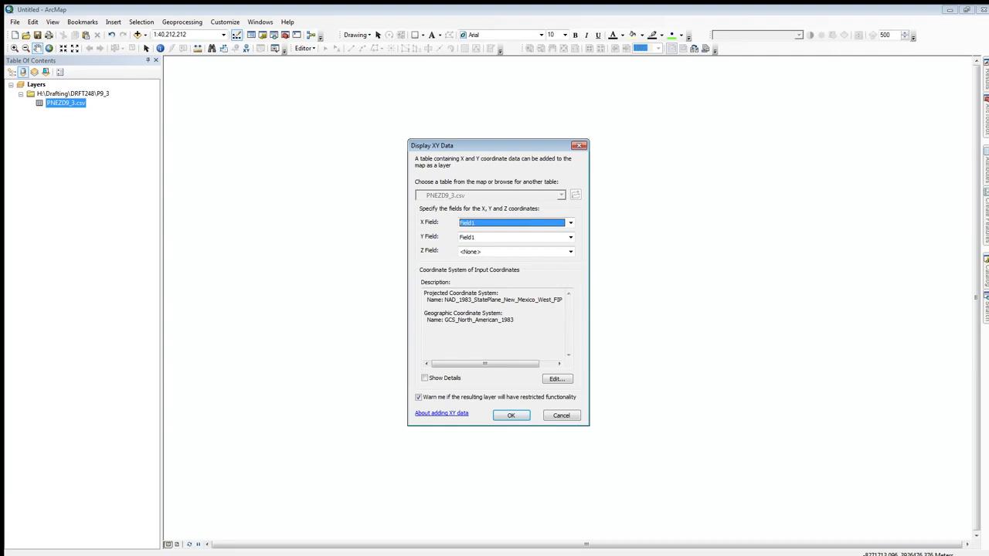
click(570, 222)
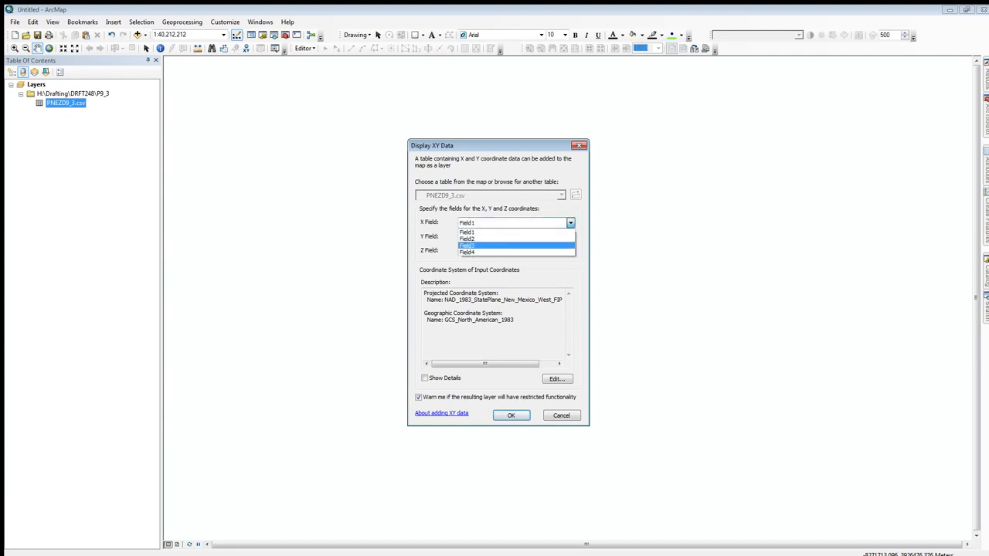
click(467, 245)
click(570, 237)
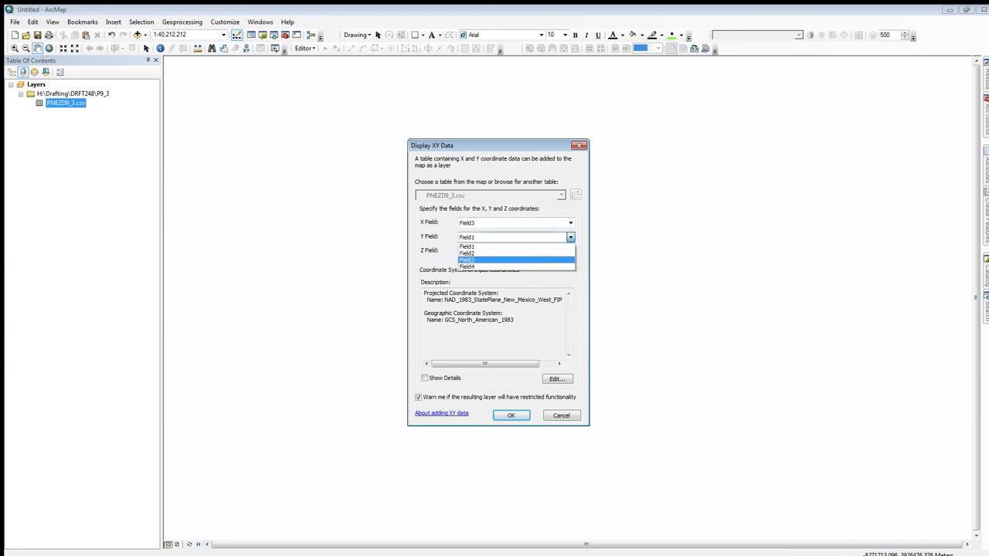
click(466, 254)
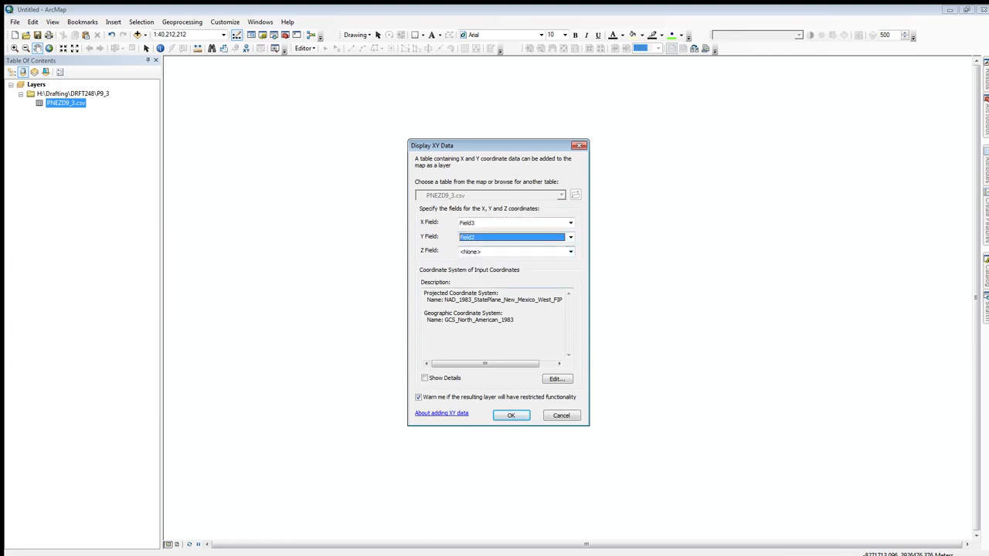
key(Return)
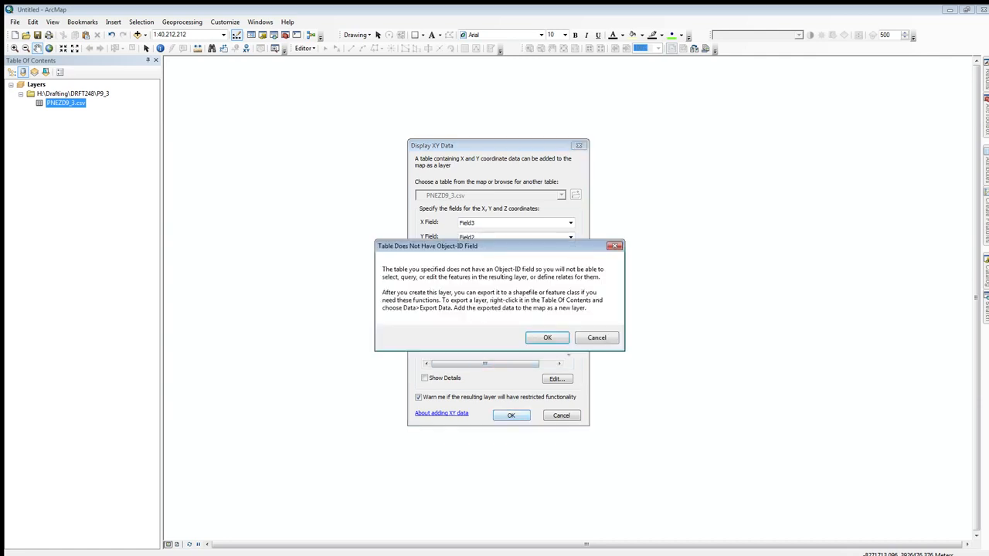
click(540, 336)
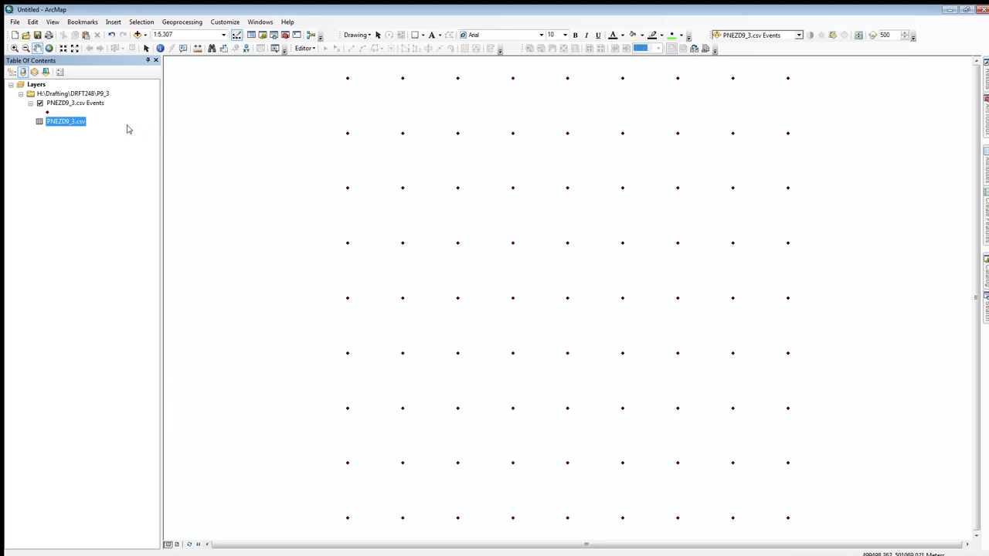
right_click(60, 122)
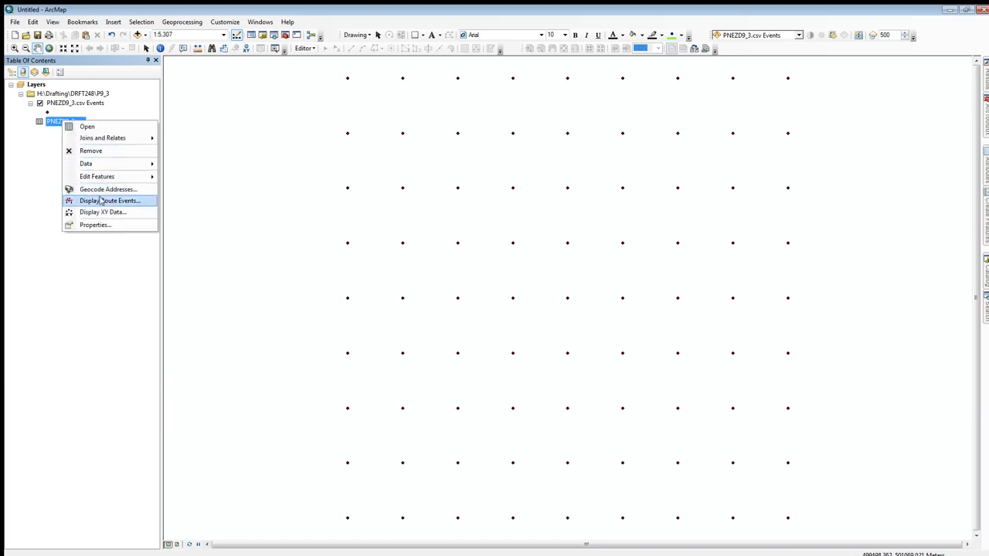
click(96, 224)
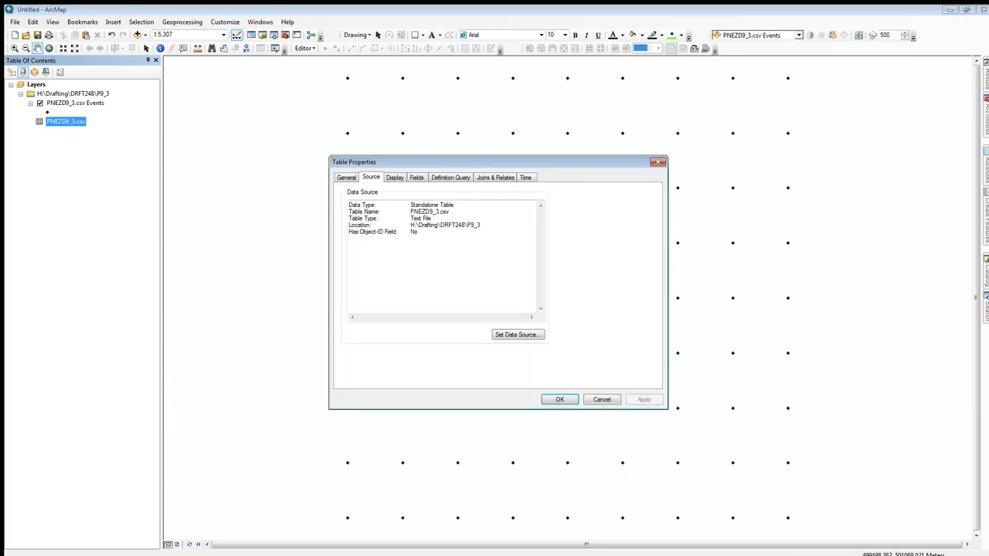
click(657, 161)
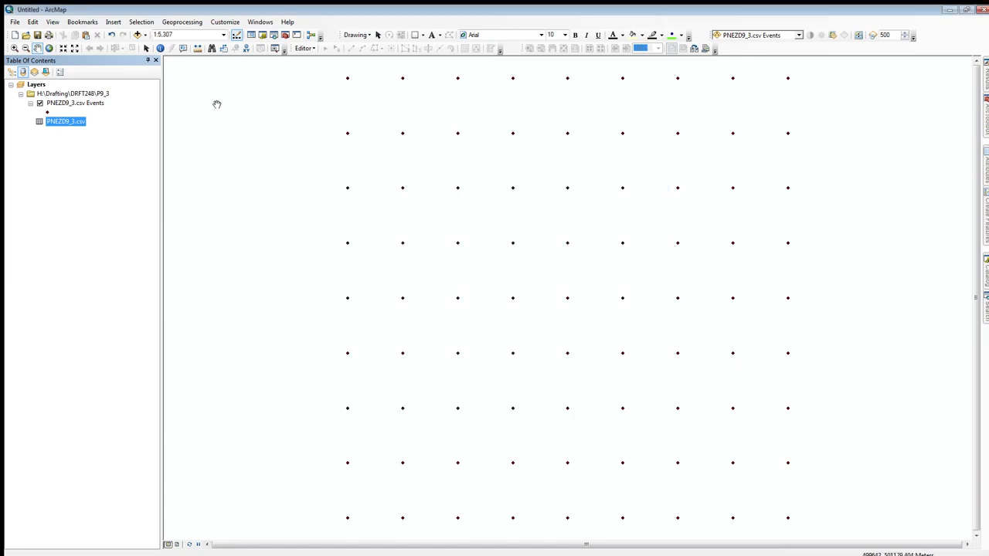
- Turn on labels for the PNEZD9_3.csv Events layer, using Field5 as the label field
click(71, 102)
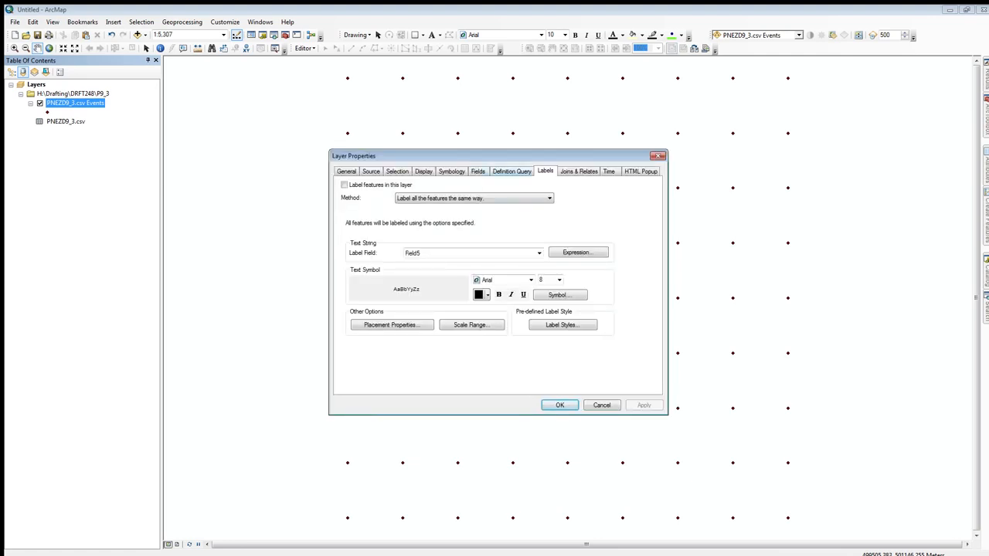
key(alt+l)
key(alt+Down)
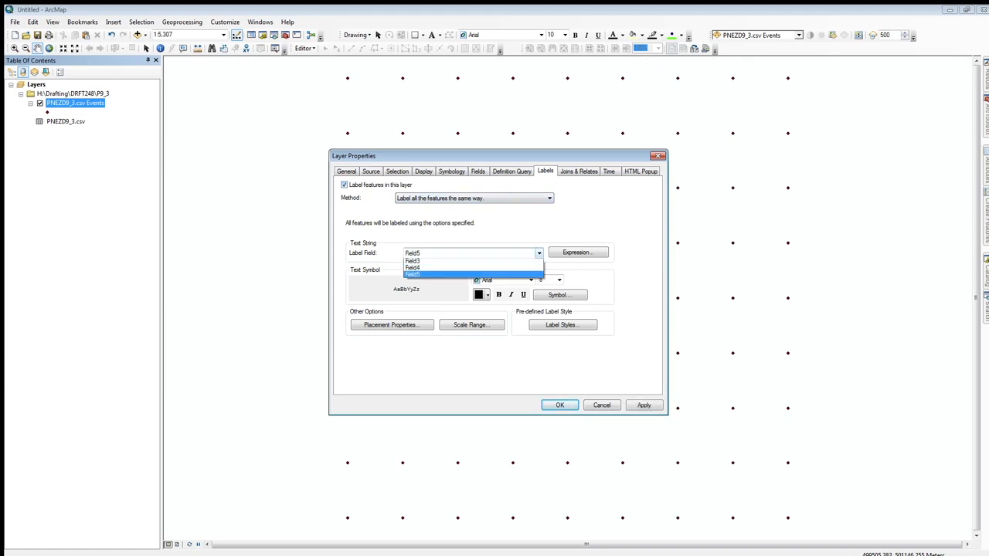
key(Return)
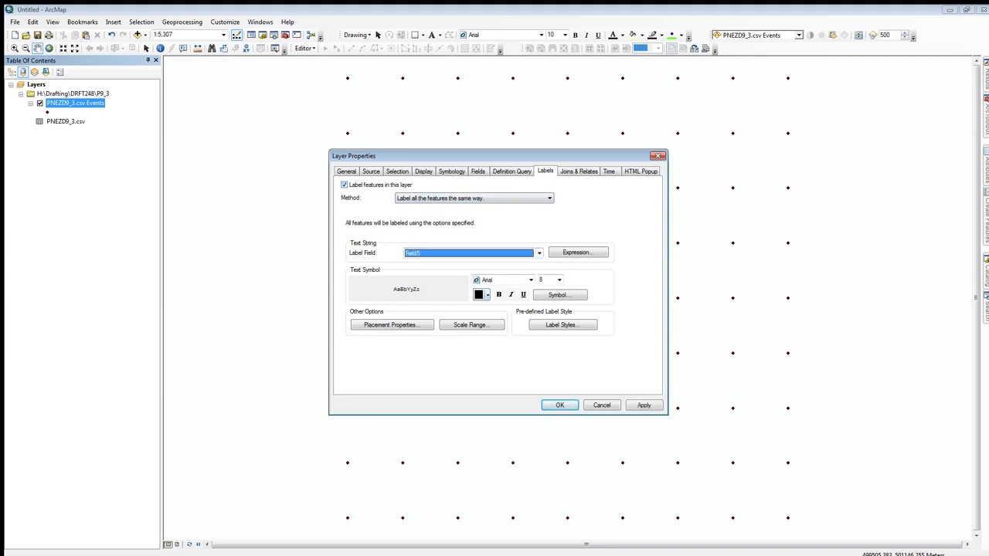
click(559, 404)
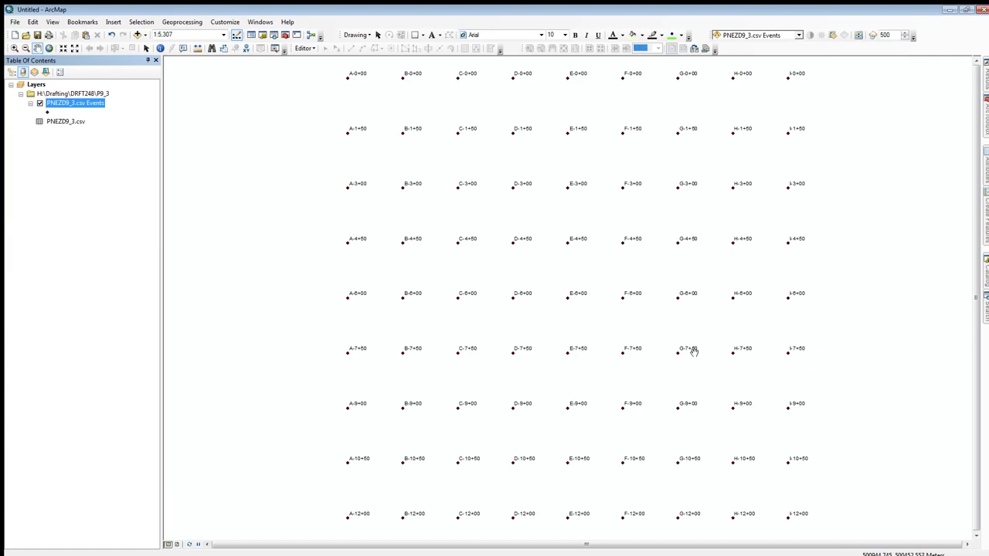
- Extend the Events layer's label expression to [Field5] & [Field4] & "'" and verify it
double_click(58, 103)
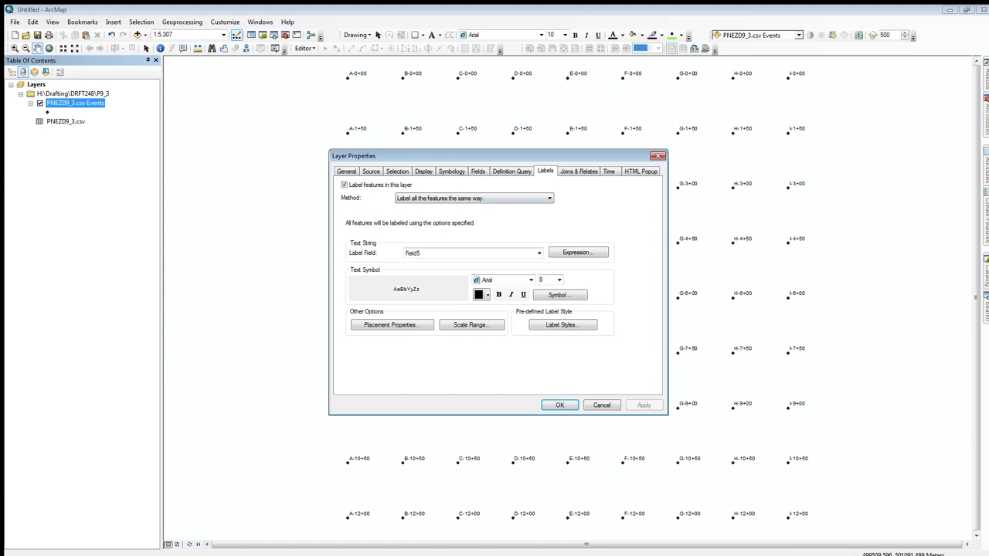
click(578, 252)
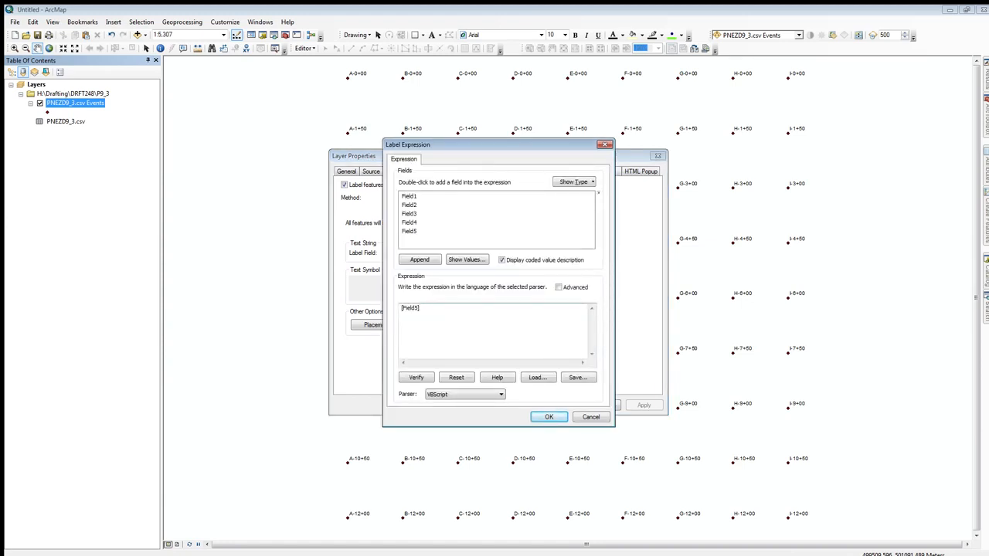
text(&)
double_click(410, 222)
text(& "")
click(416, 378)
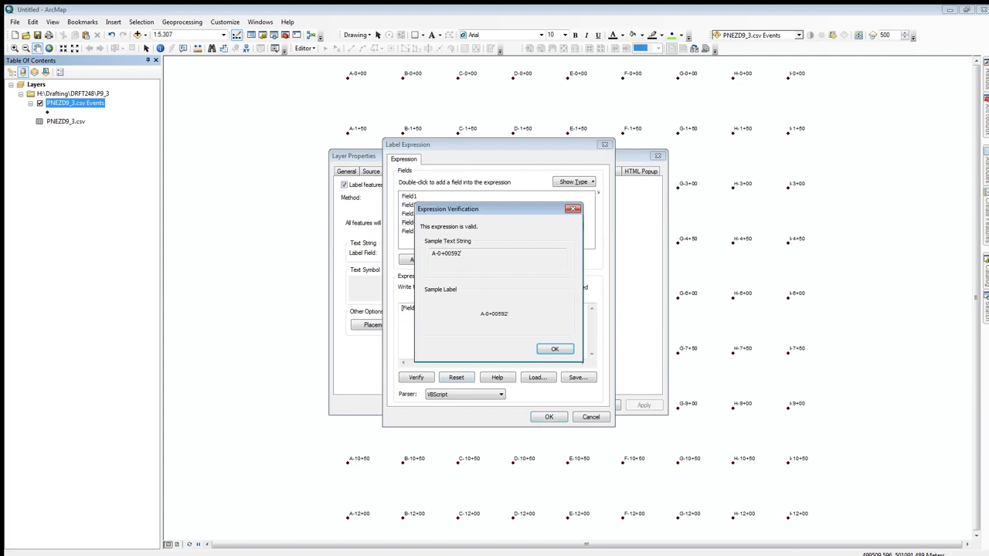
click(555, 349)
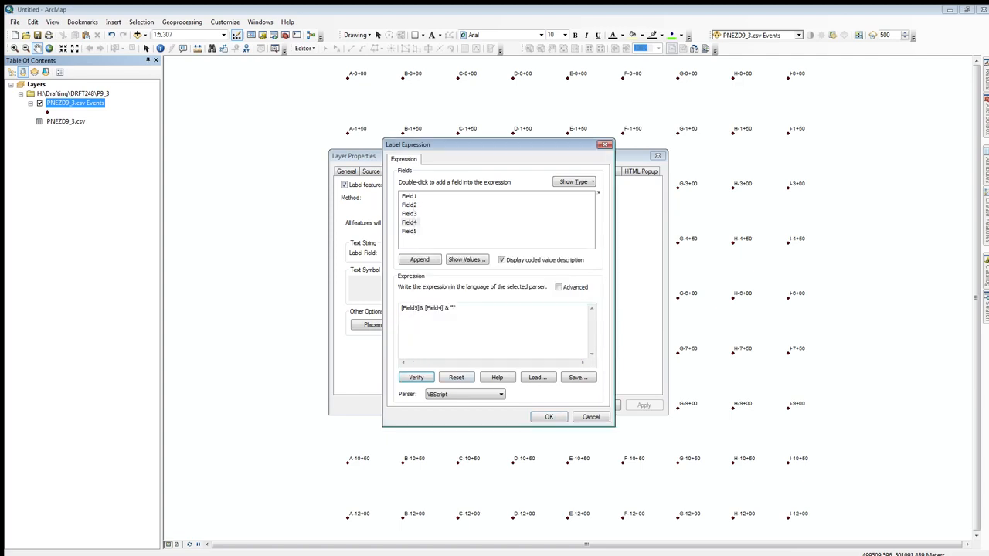
- Insert vbnewline & between Field5 and Field4 in the label expression, verify it, and apply the labels to the layer
click(423, 308)
text(vbnewline)
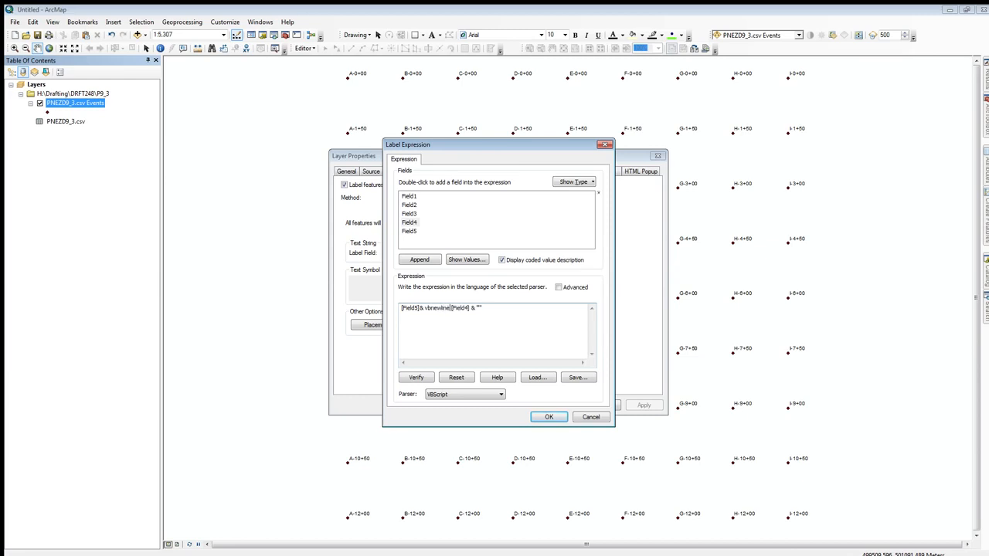
text( &)
click(415, 377)
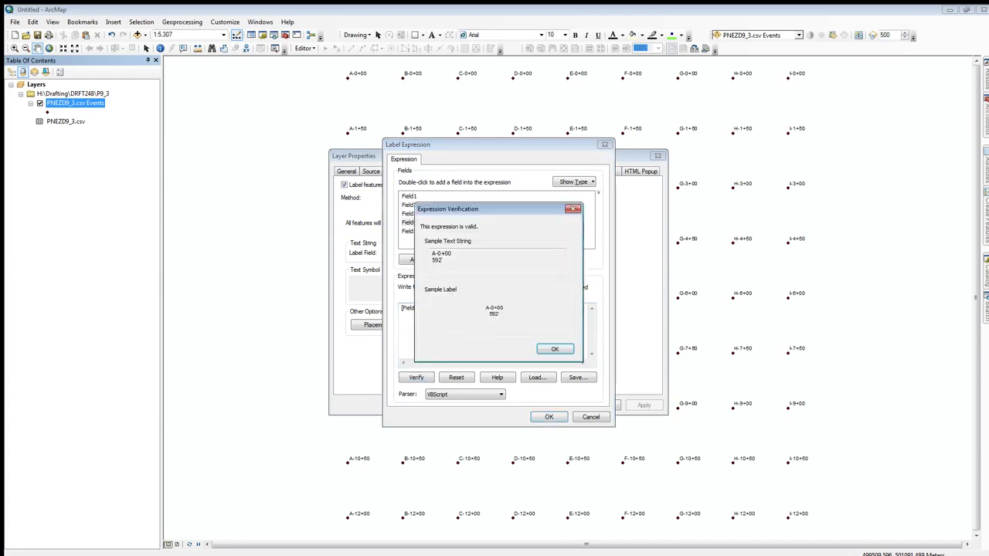
key(Return)
click(548, 416)
click(558, 404)
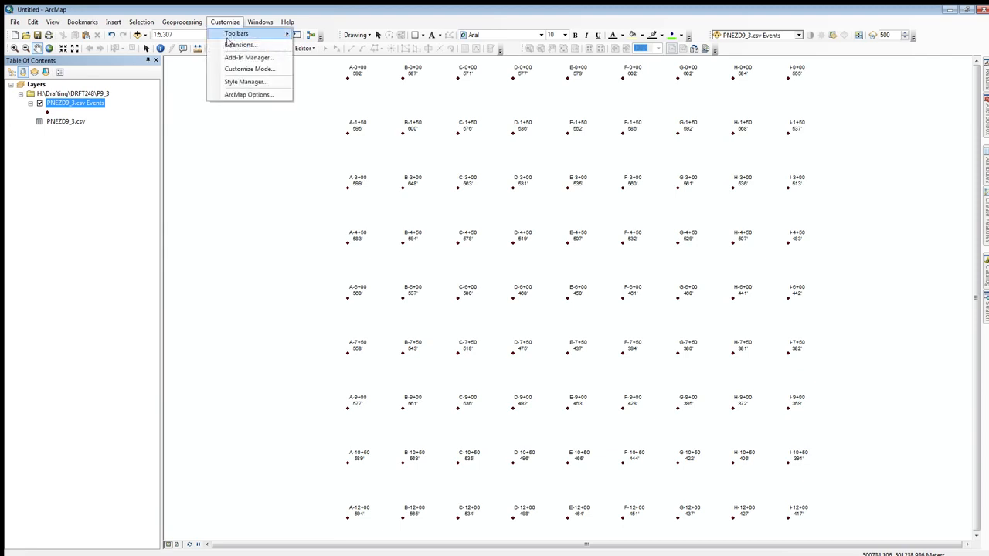
- Check which extensions are enabled, including 3D Analyst and Spatial Analyst
mouse_move(229, 33)
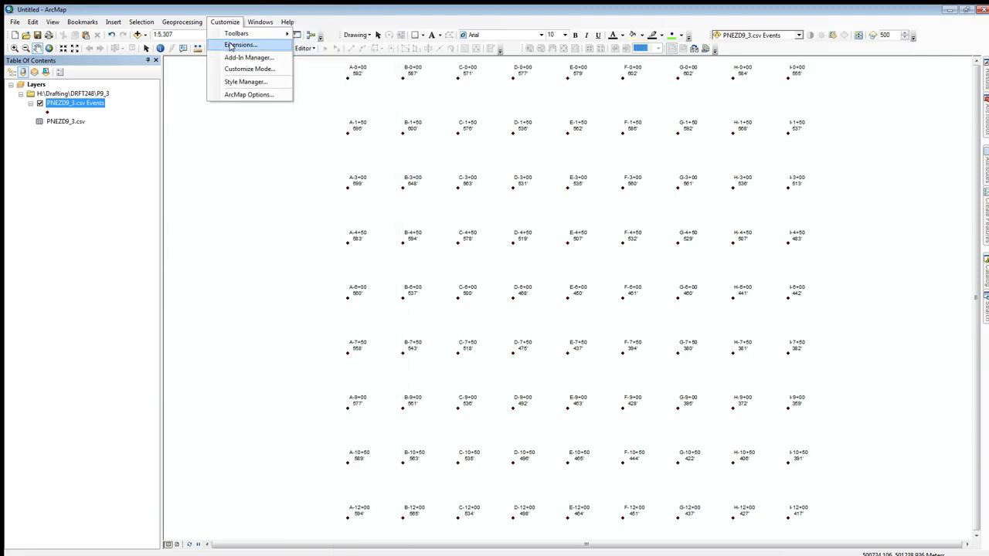
click(230, 44)
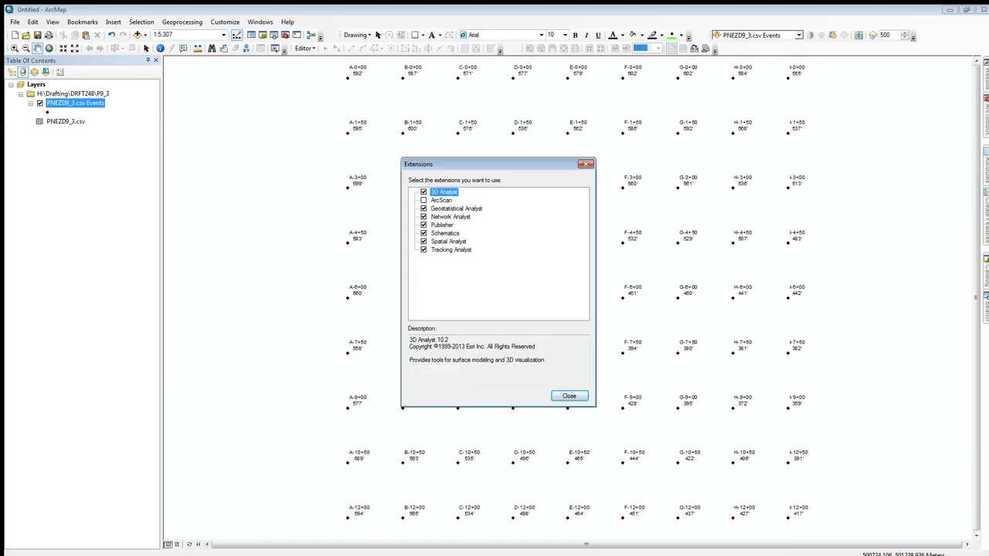
click(569, 395)
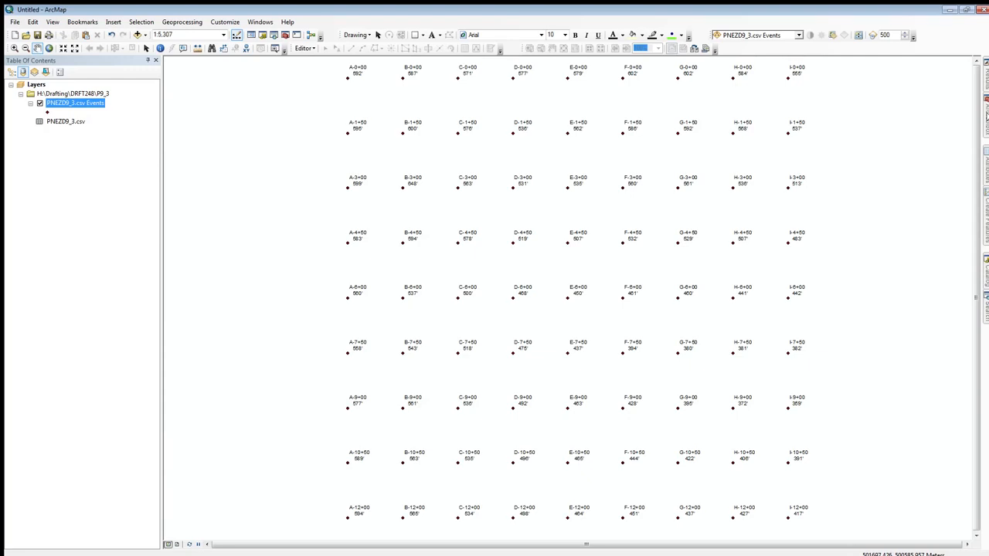
- Set up the Spatial Analyst Spline interpolation with PNEZD9_3.csv Events as input points and Field4 as the Z value field
mouse_move(985, 112)
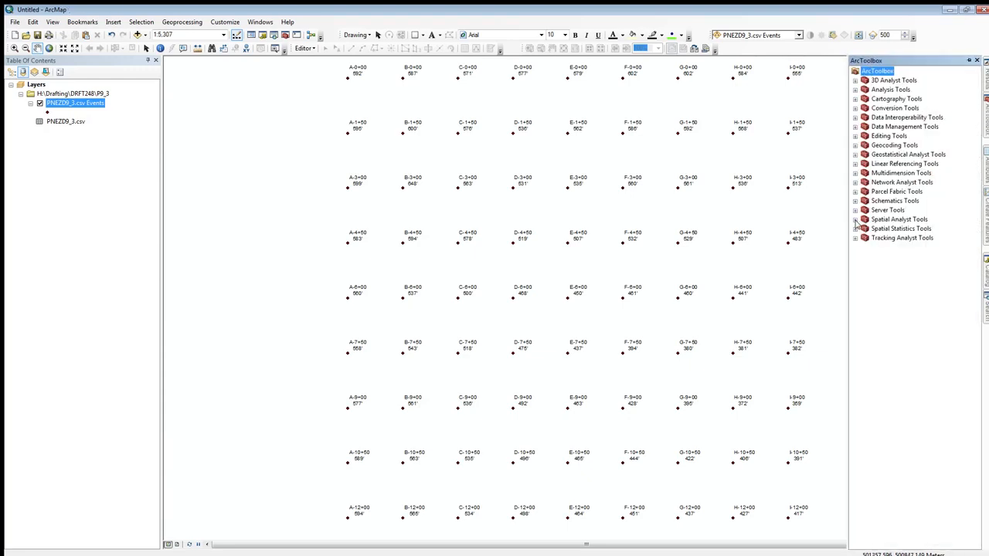
click(855, 219)
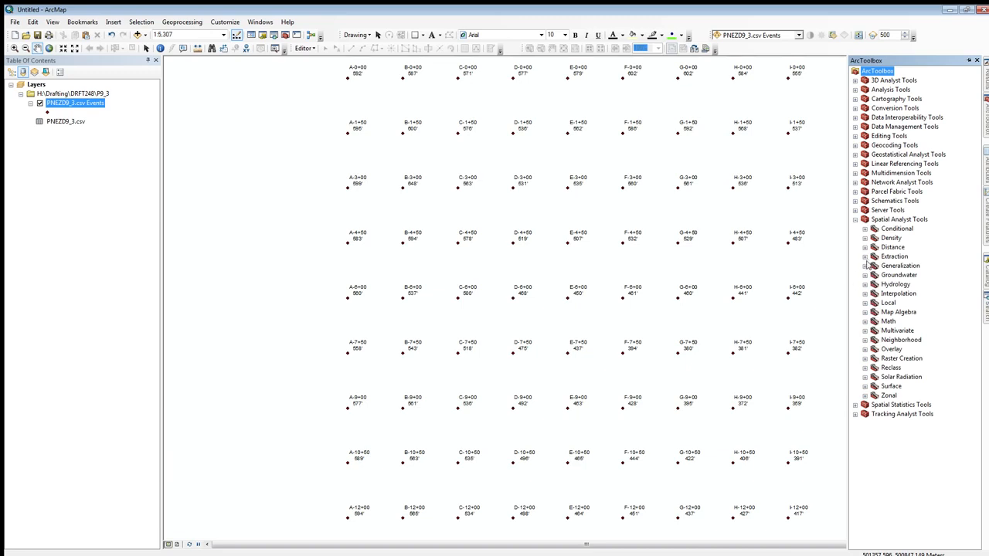
click(865, 295)
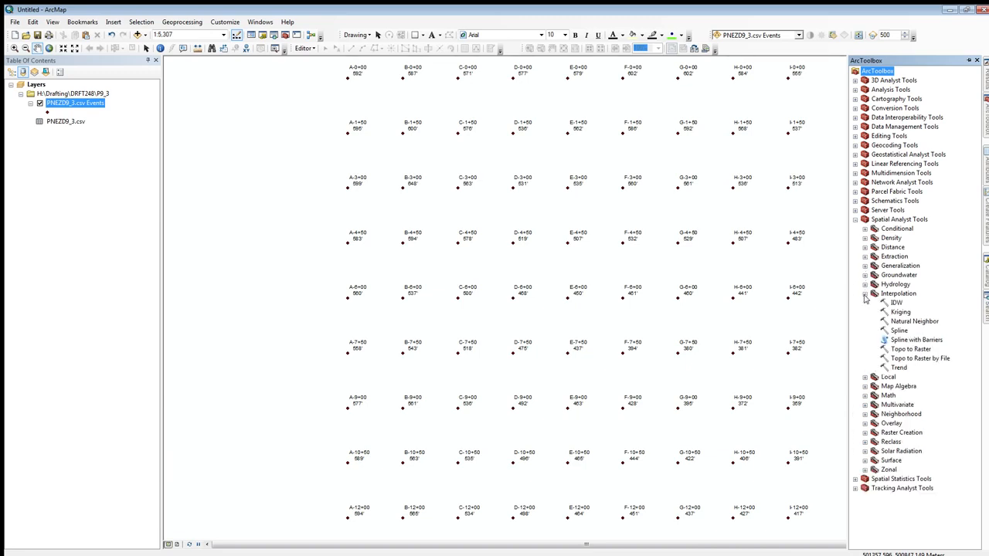
click(899, 330)
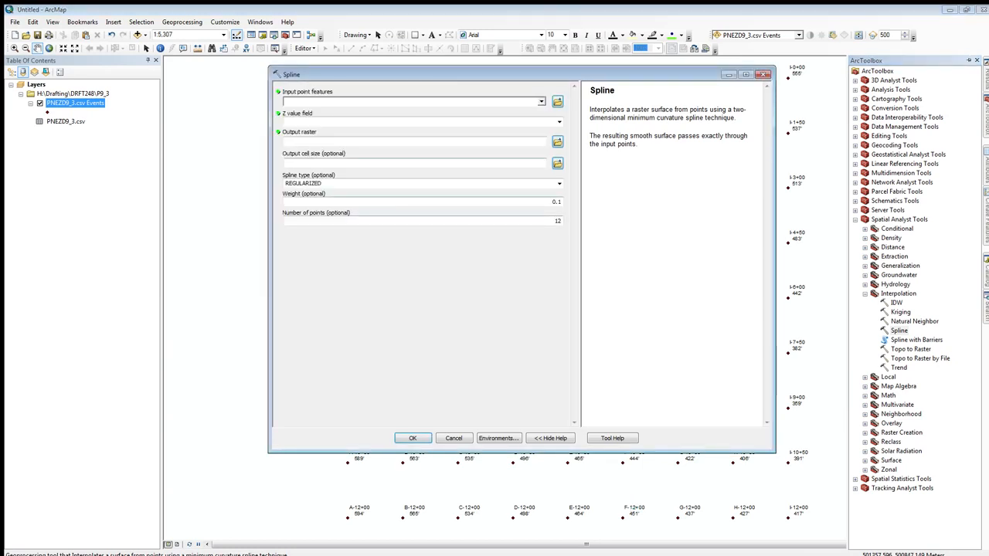
click(543, 102)
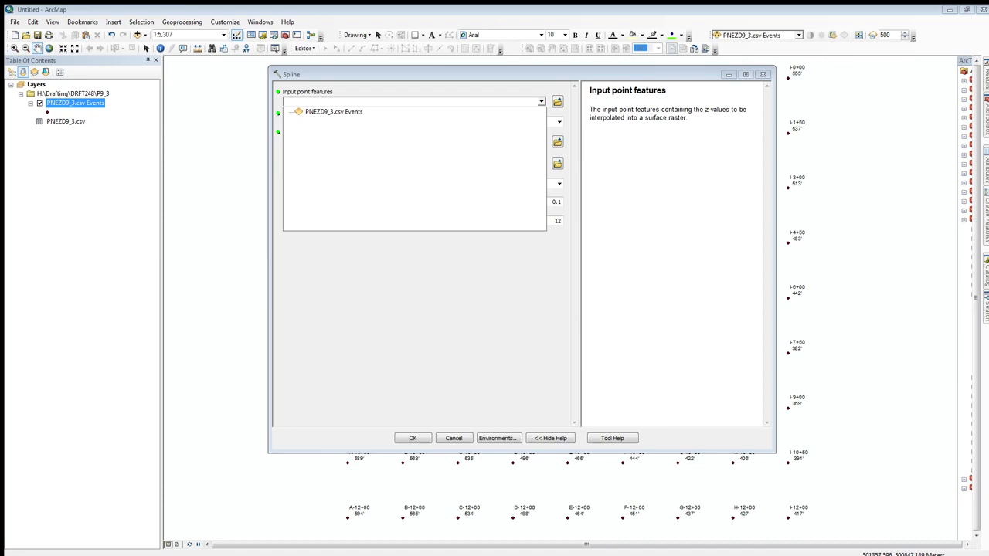
click(334, 112)
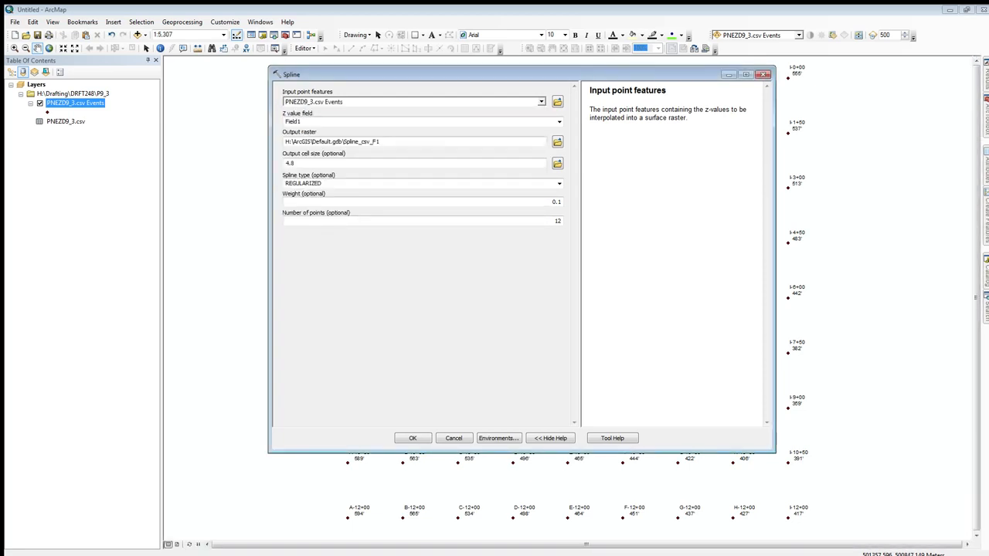
click(302, 122)
click(559, 121)
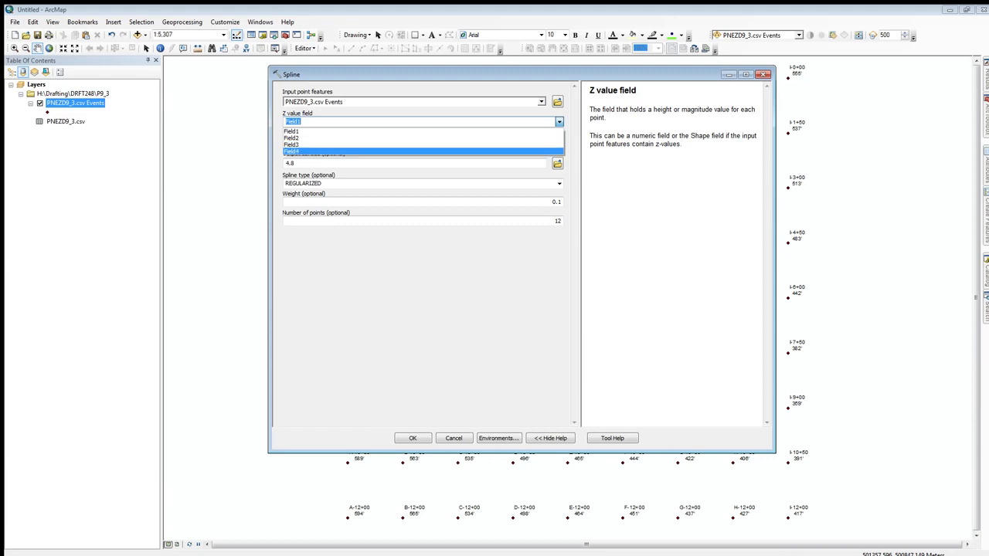
click(423, 151)
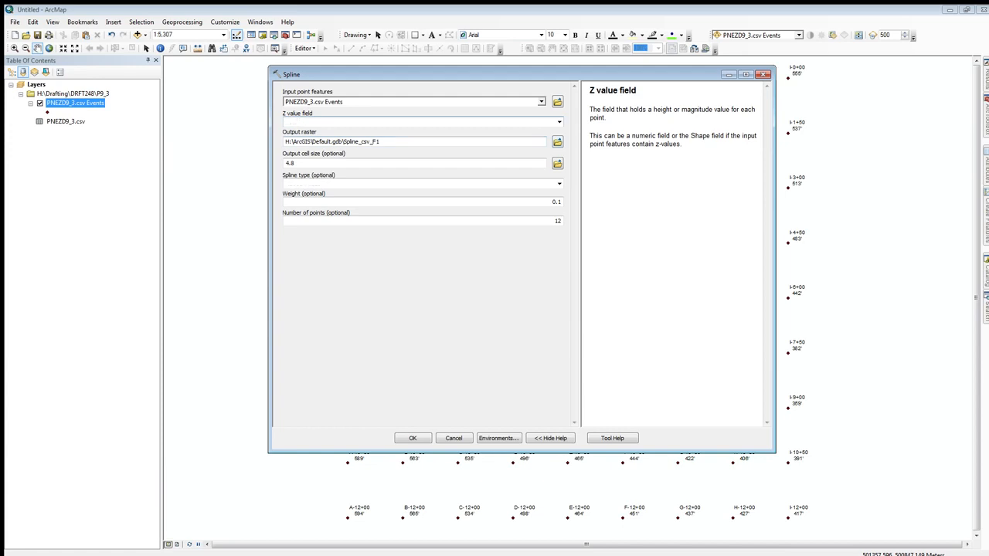
- Set the spline's output raster to surf1 in the P9_3 folder and run the interpolation
click(557, 142)
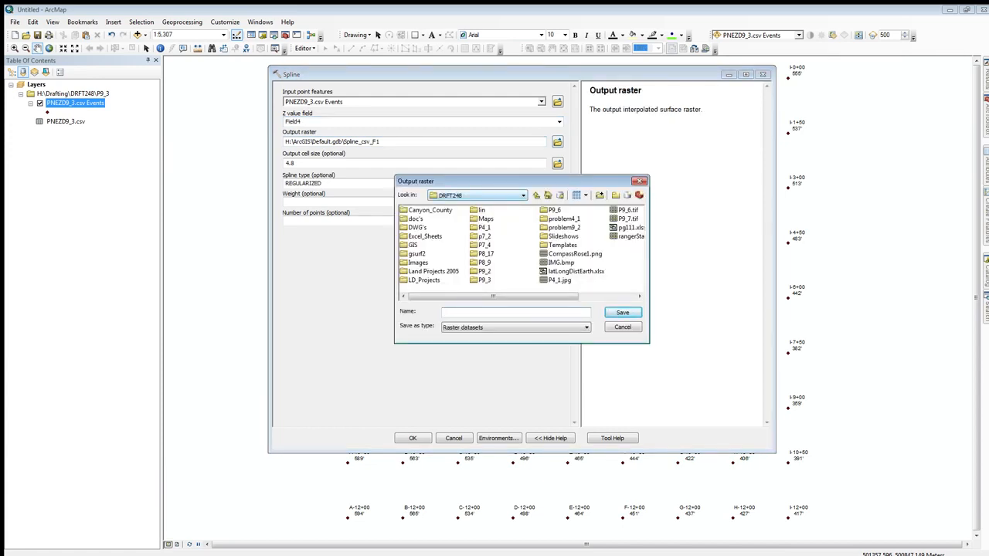
click(484, 280)
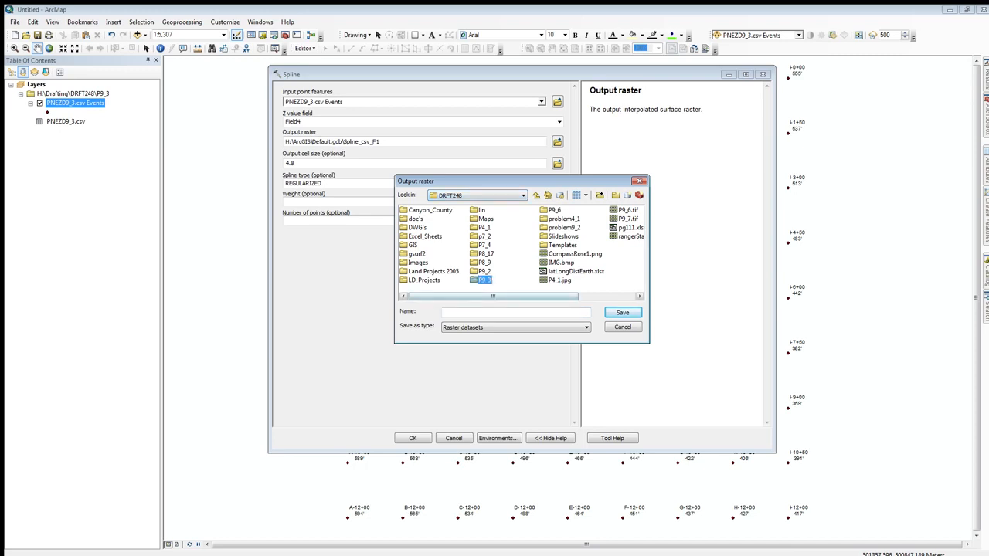
double_click(485, 280)
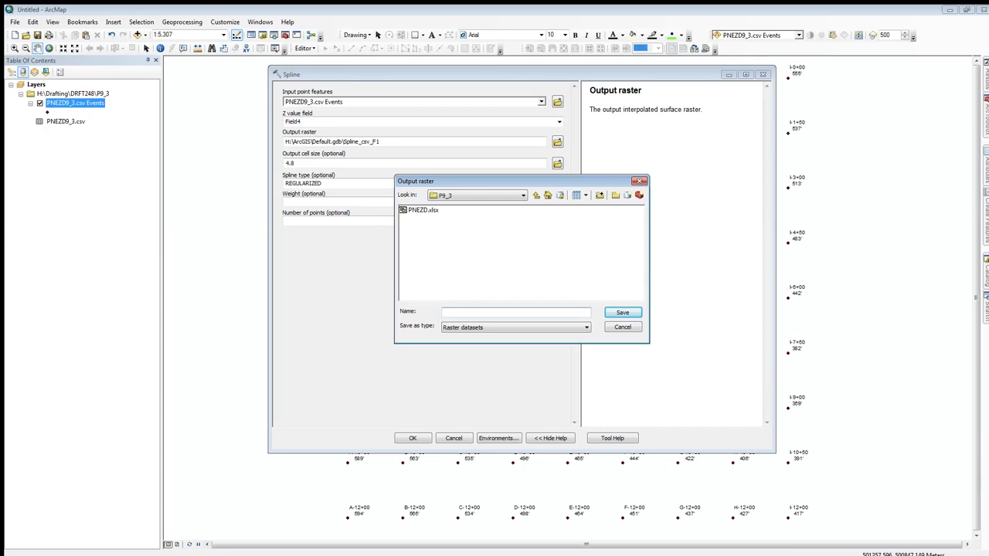
text(surf2)
key(Return)
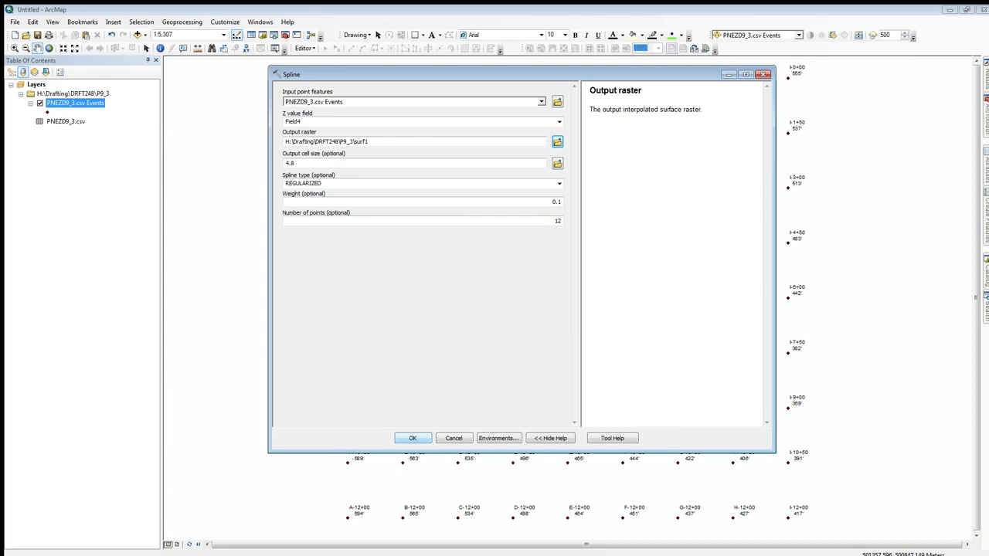
click(411, 437)
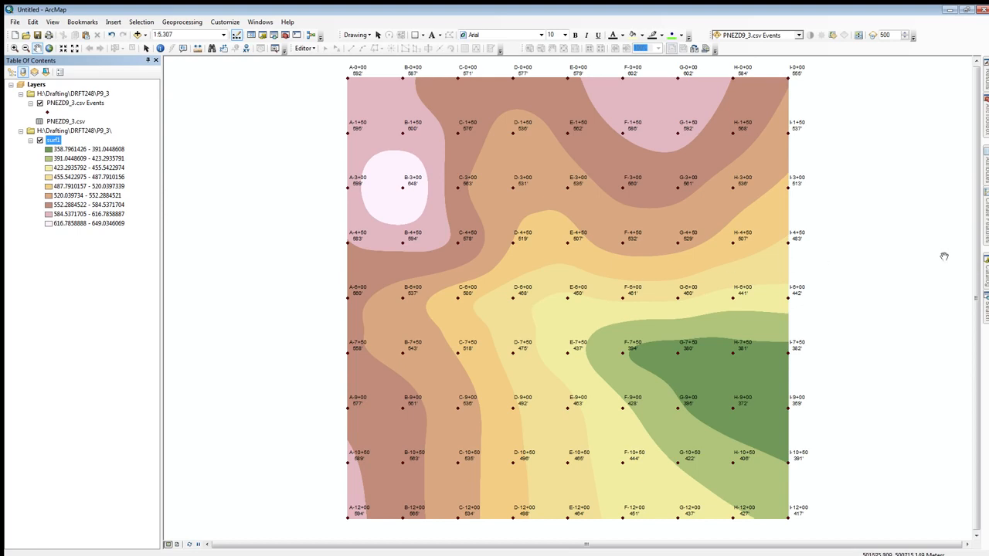
- Start the Spatial Analyst Contour surface tool with surf1 as the input raster
mouse_move(985, 123)
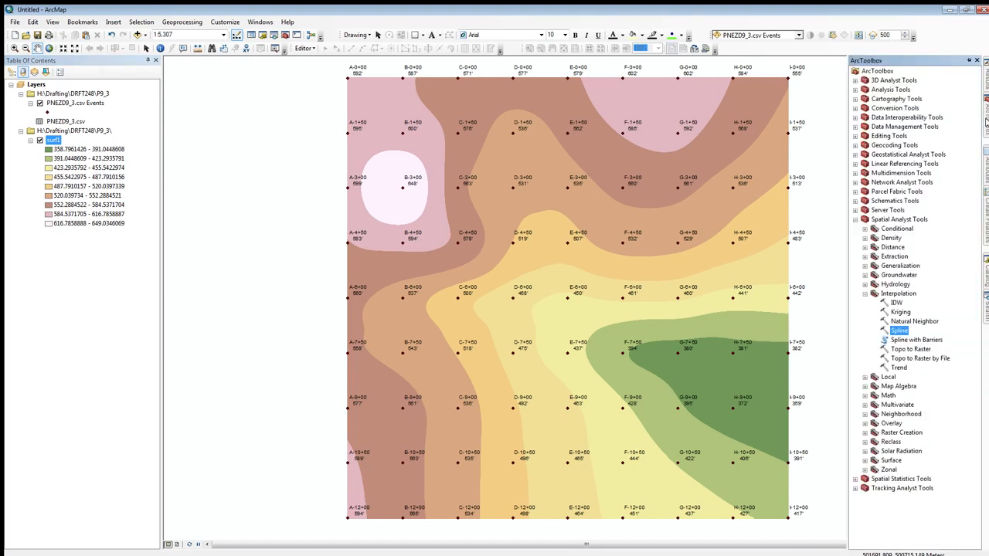
click(865, 294)
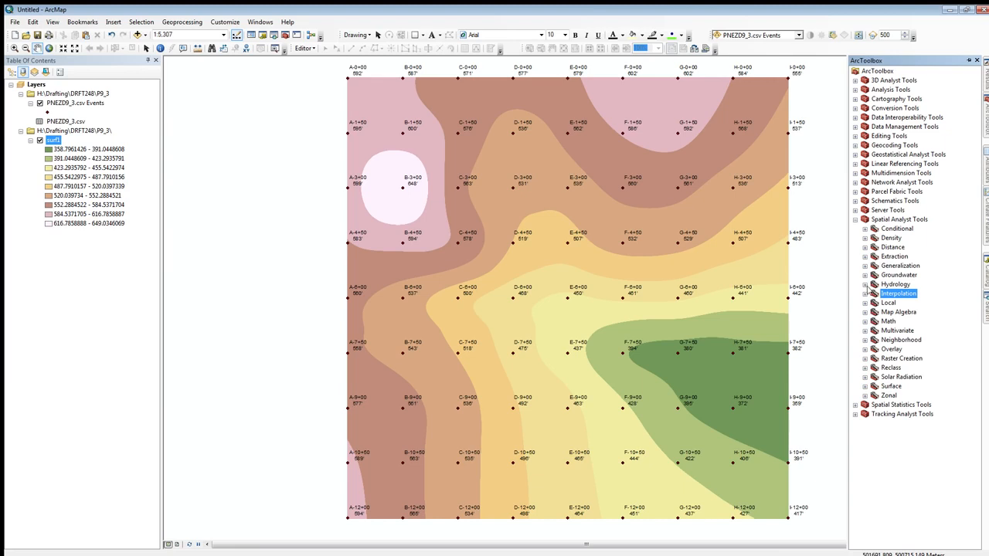
click(865, 386)
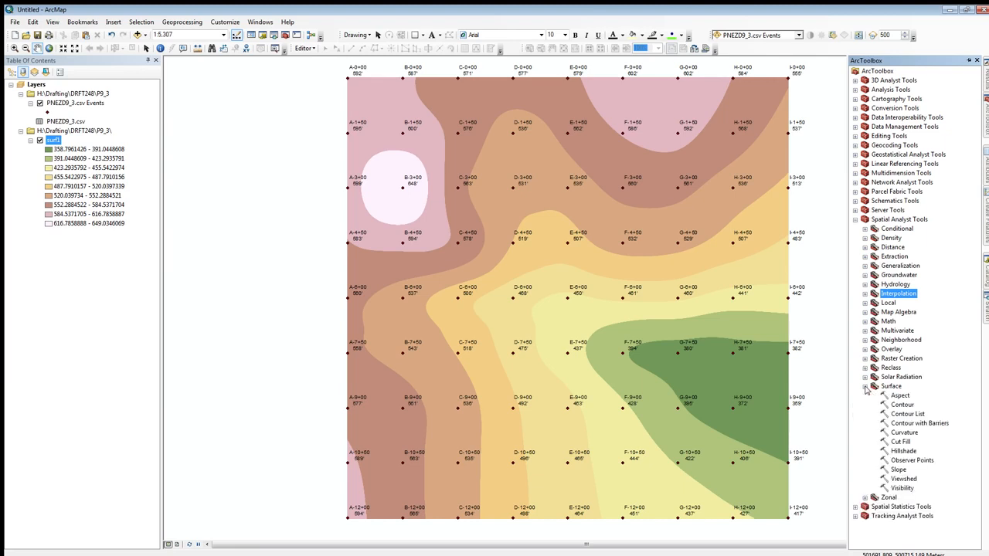
click(901, 406)
double_click(901, 405)
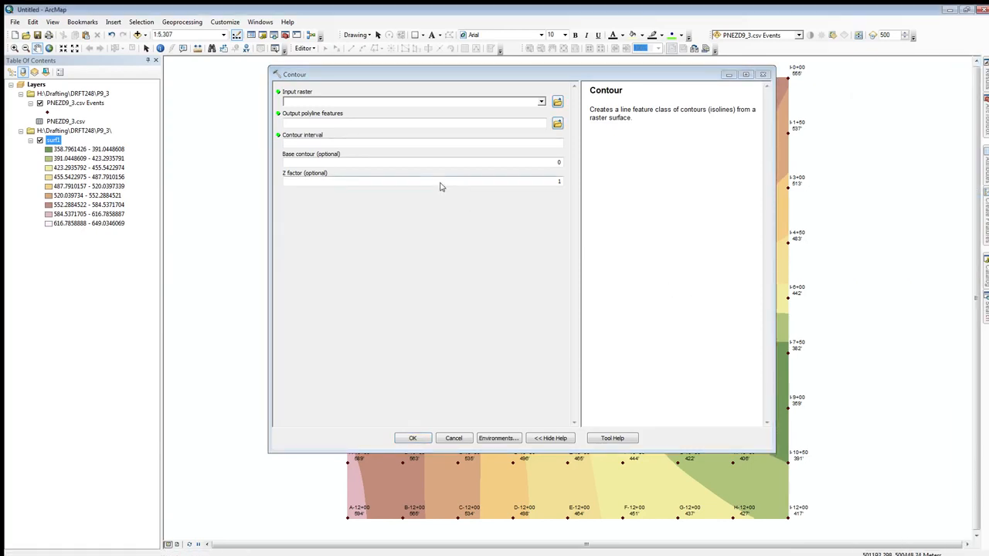
click(542, 101)
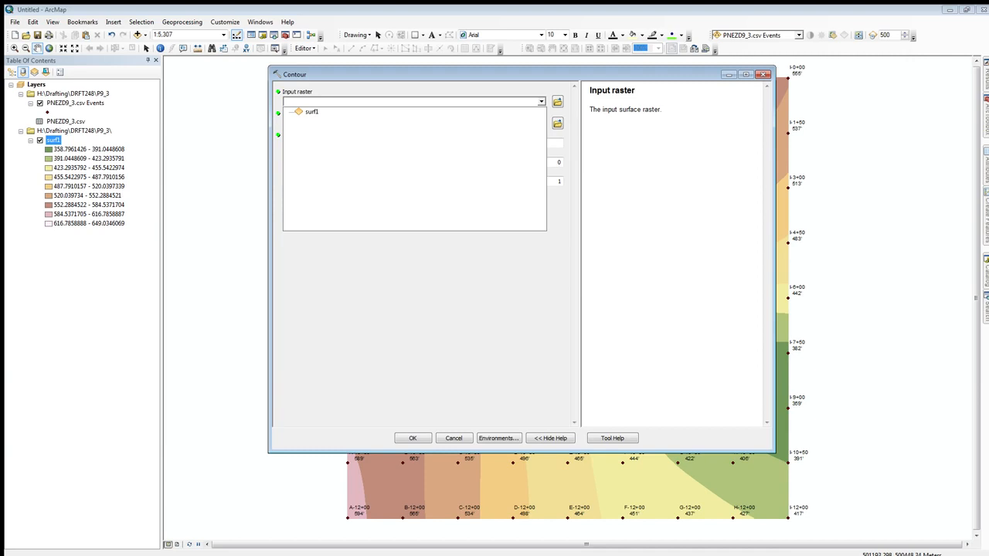
key(Return)
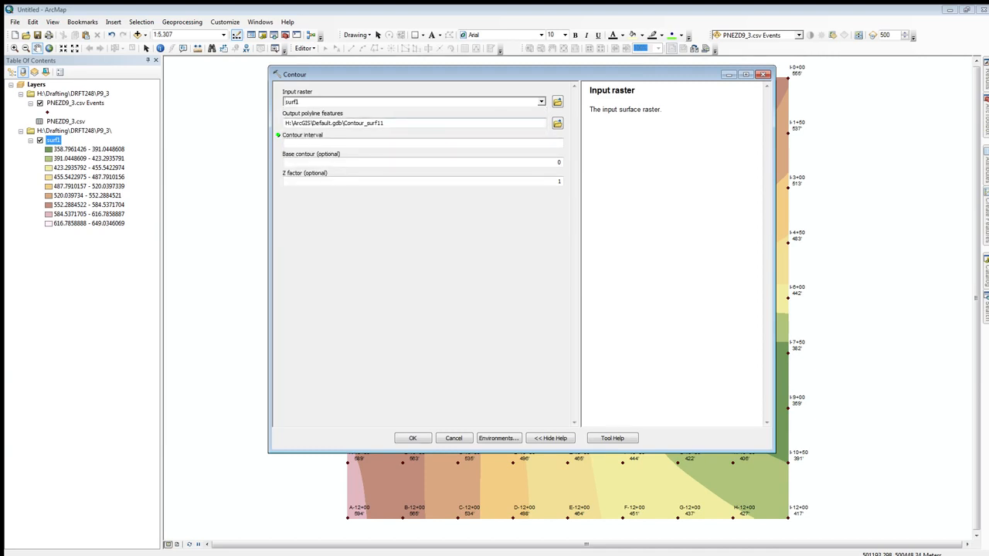
- Save the contour output as P9_3contours in the P9_3 folder, set the contour interval to 10, and generate the contours
click(557, 123)
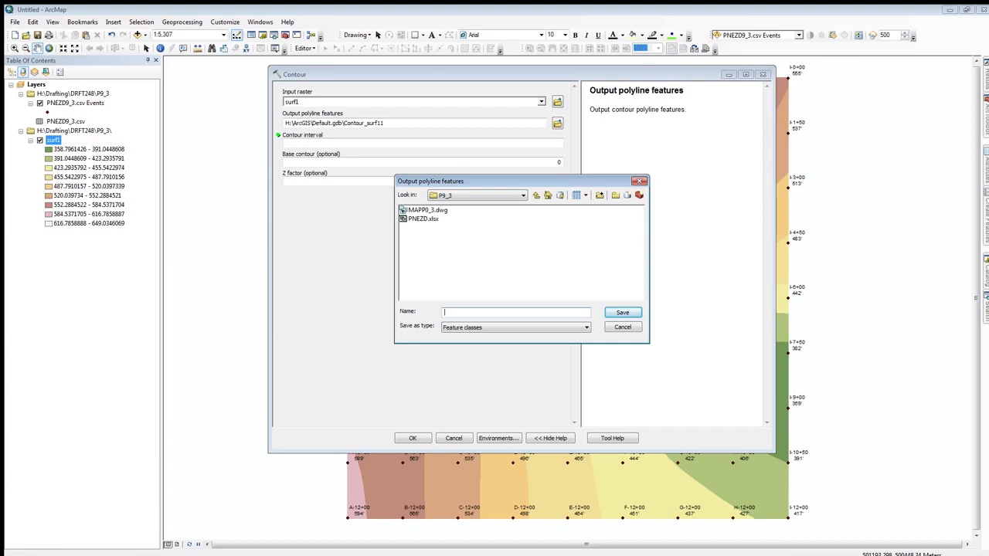
text(P9_3contours)
key(Return)
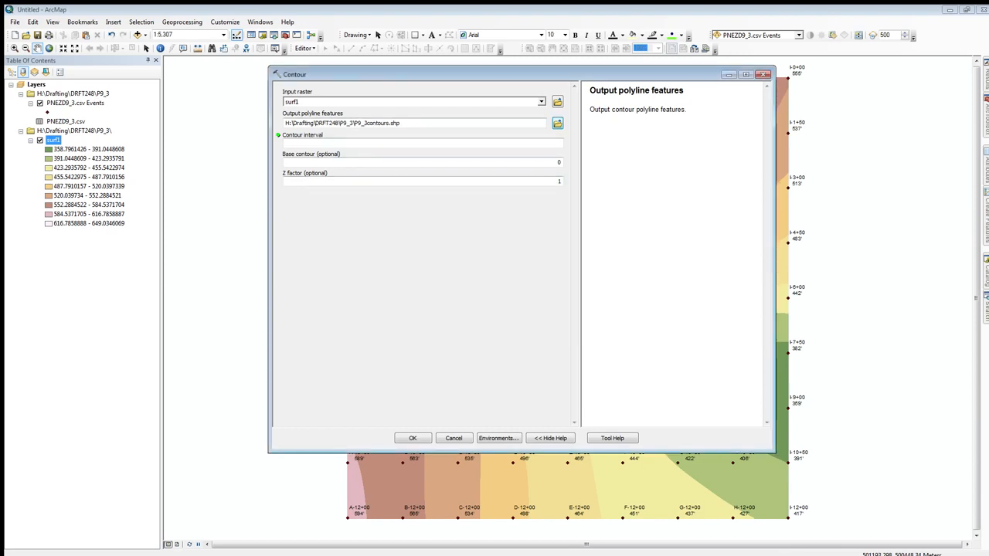
click(559, 143)
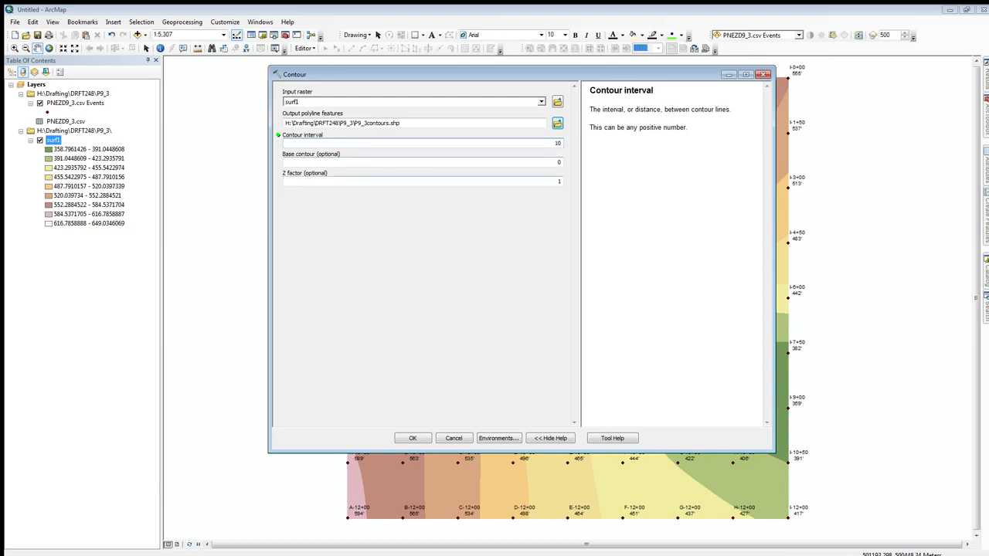
key(Return)
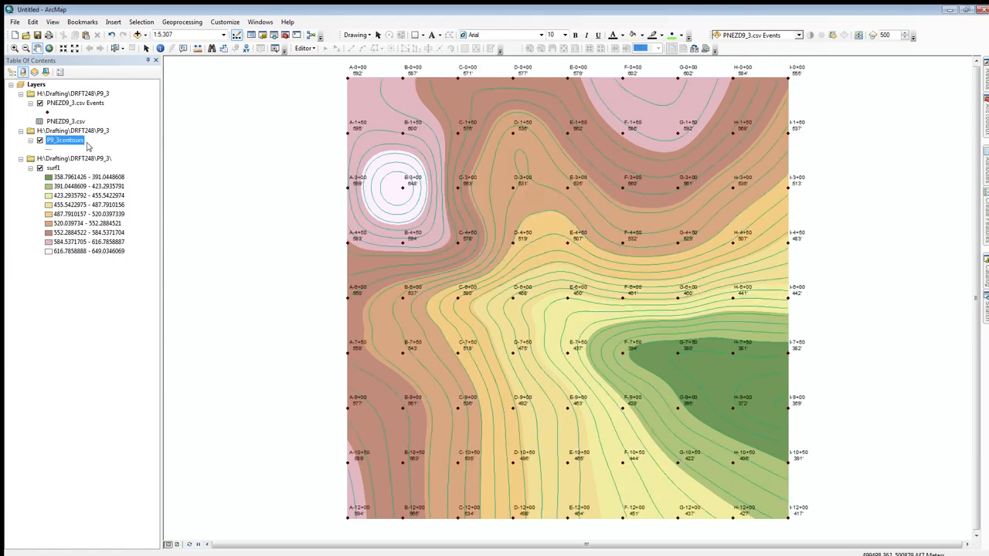
- Add a text field named index with a length of 2 to the P9_3contours attribute table
right_click(74, 141)
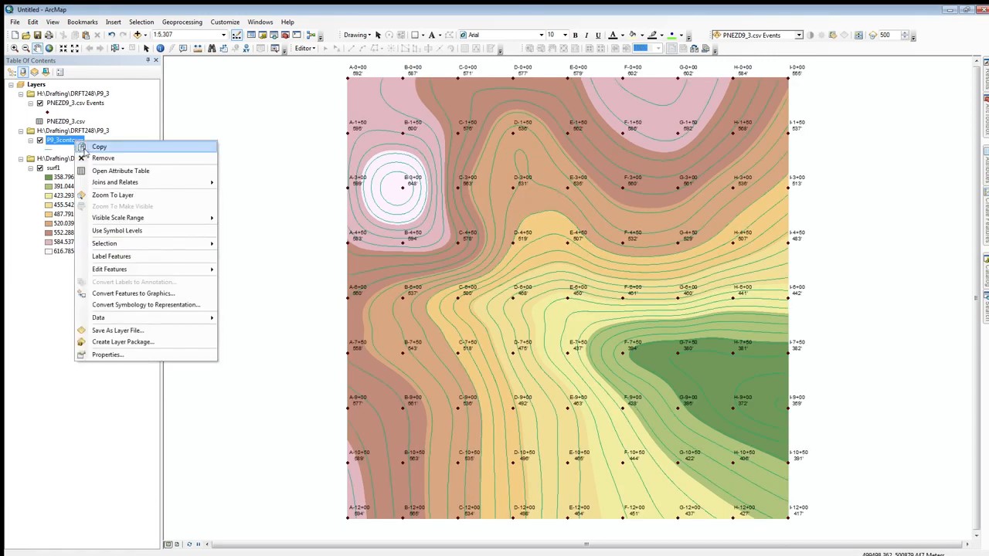
click(99, 170)
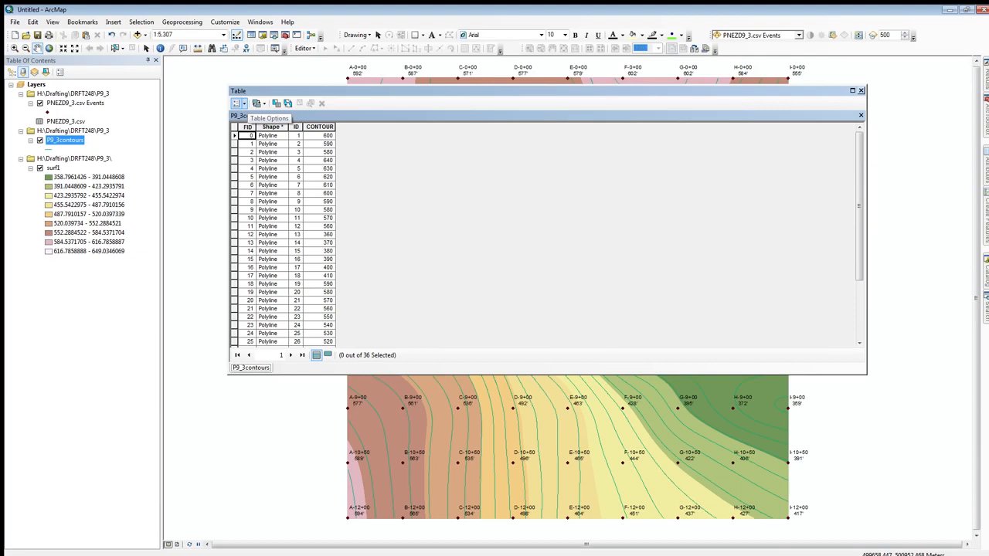
click(237, 161)
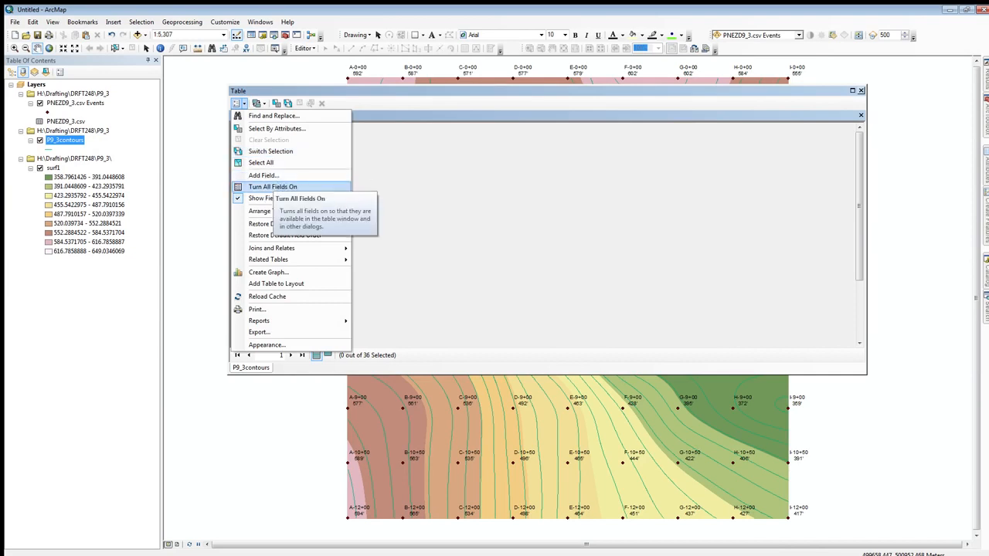
click(258, 174)
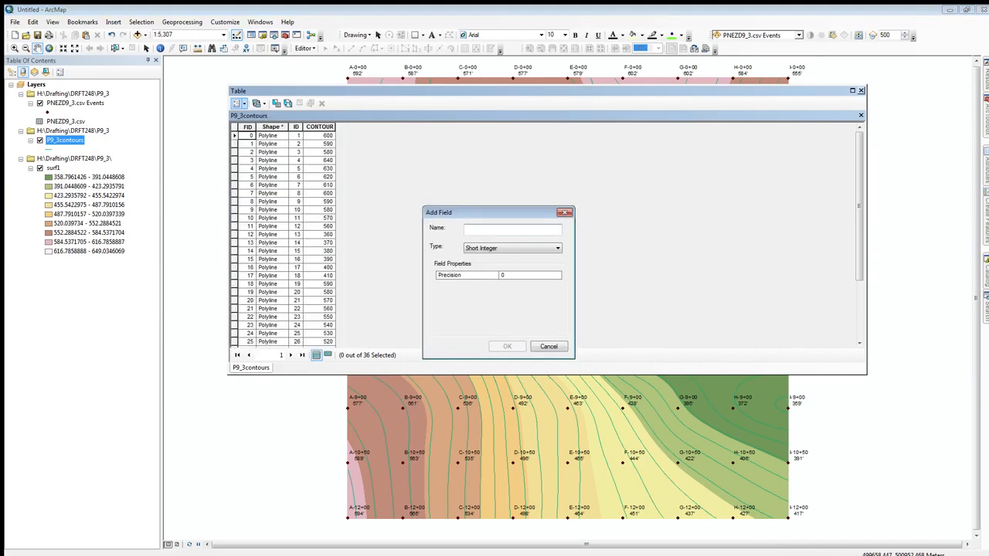
text(index)
click(557, 248)
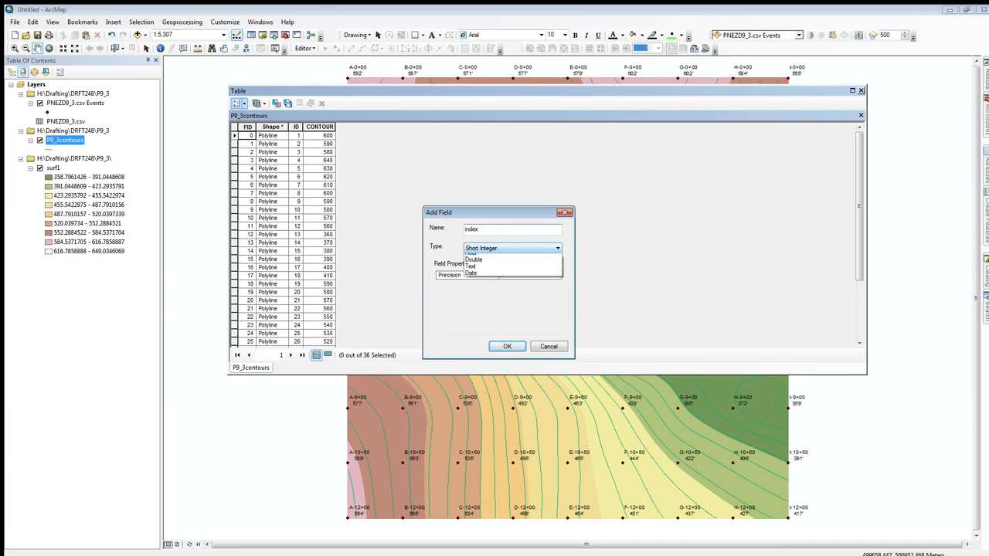
click(513, 284)
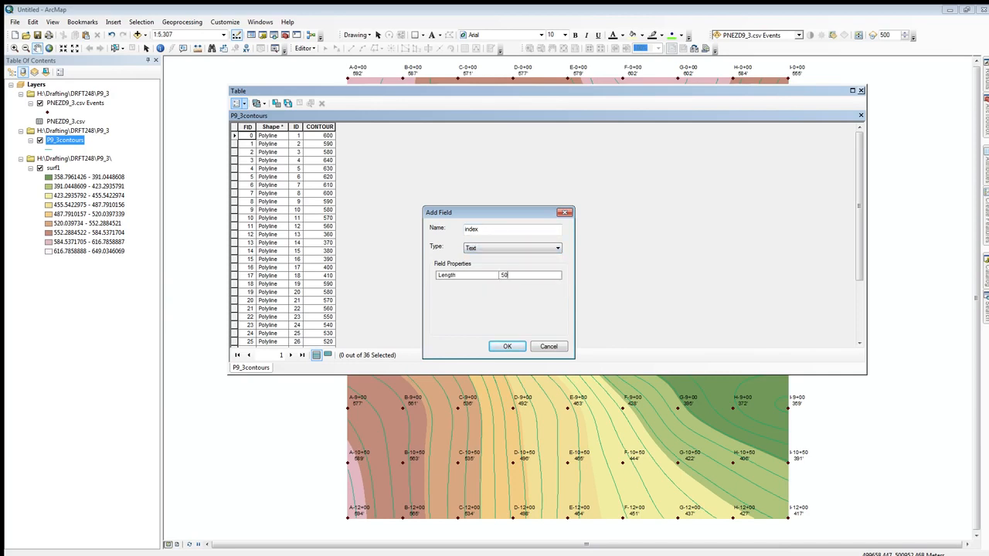
click(503, 275)
text(2)
key(Return)
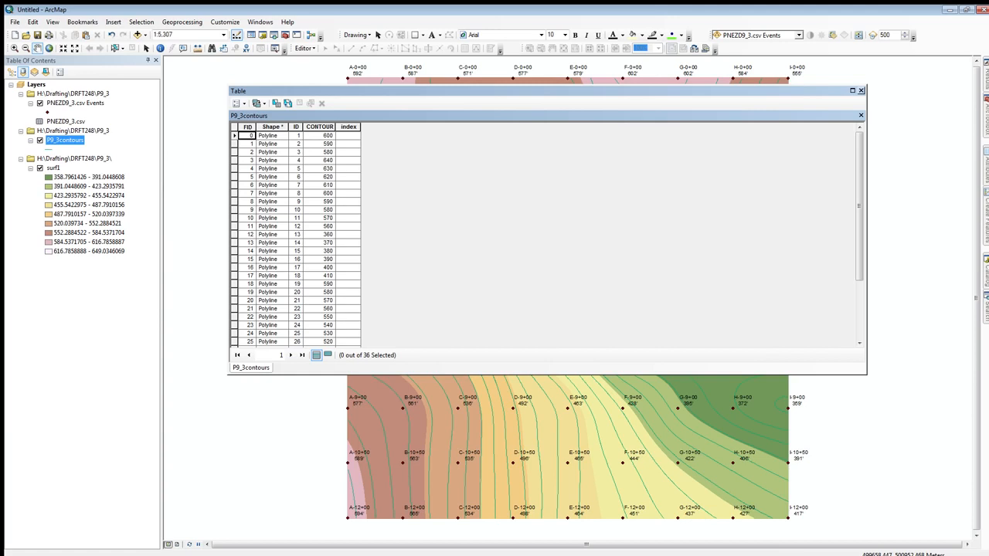
- Sort the P9_3contours attribute table in ascending order by the CONTOUR field
right_click(316, 125)
click(334, 130)
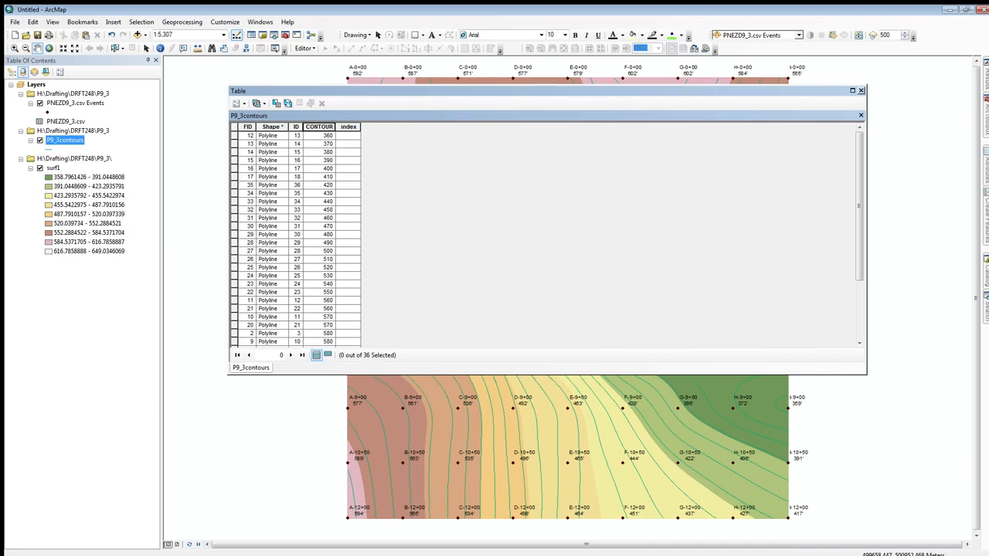
click(234, 168)
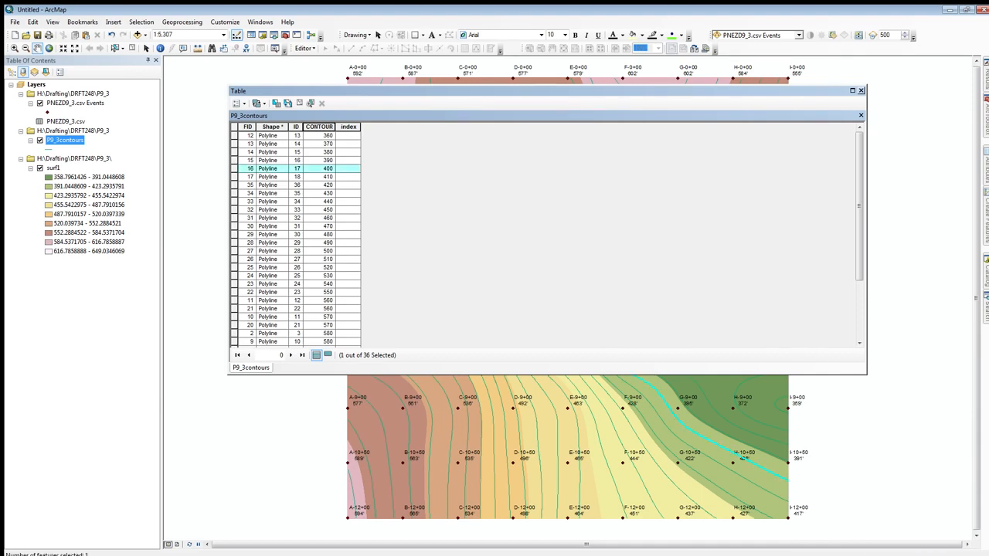
ctrl+click(235, 251)
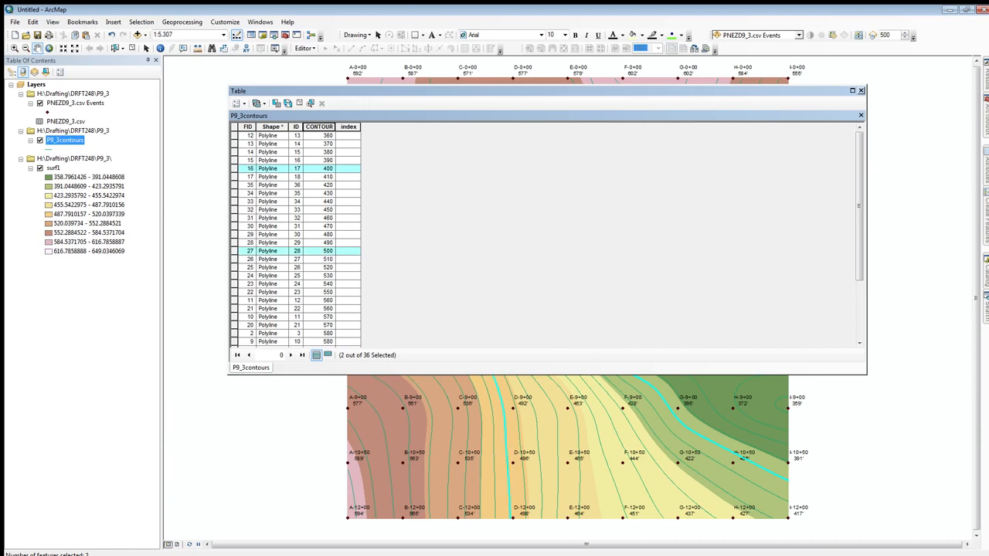
ctrl+click(234, 292)
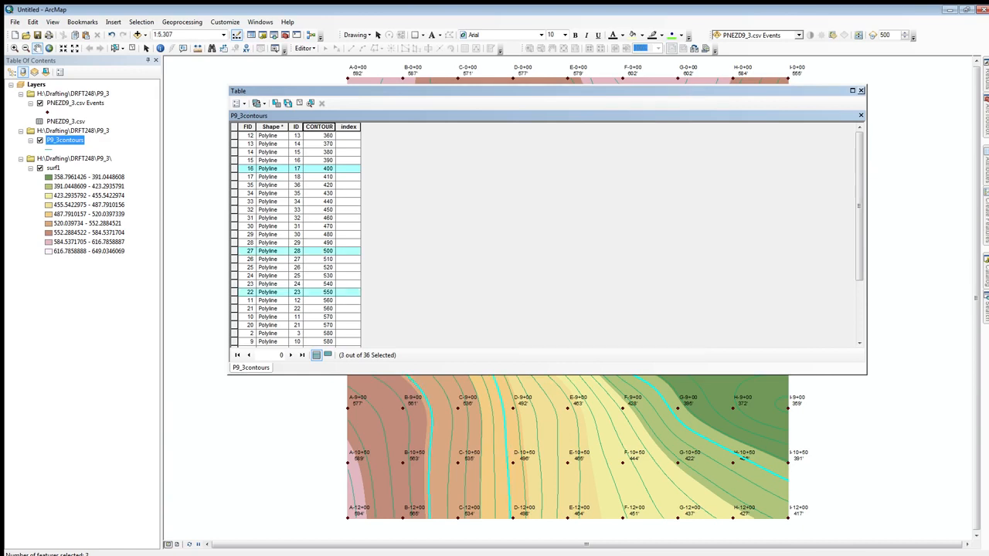
scroll(295, 238, down, 4)
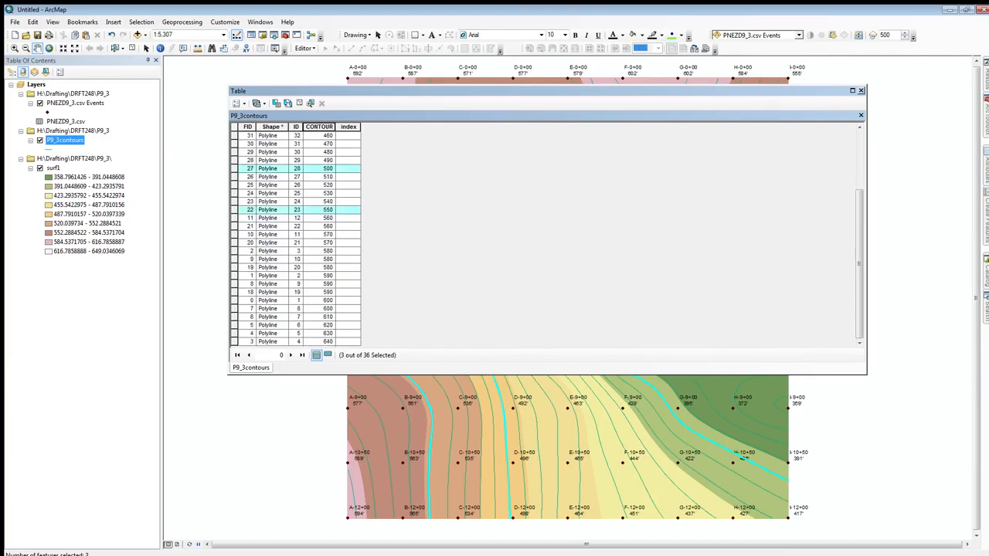
click(234, 300)
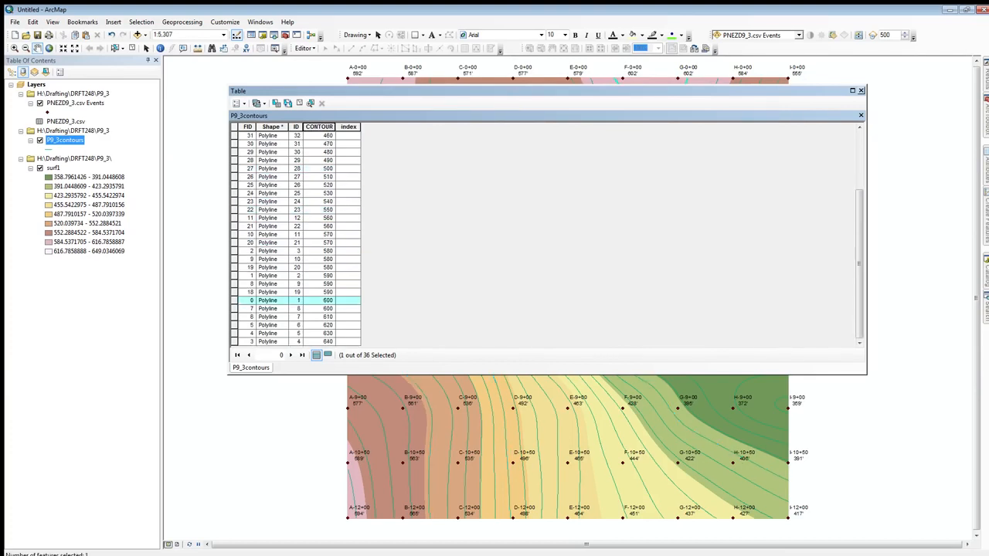
ctrl+click(234, 309)
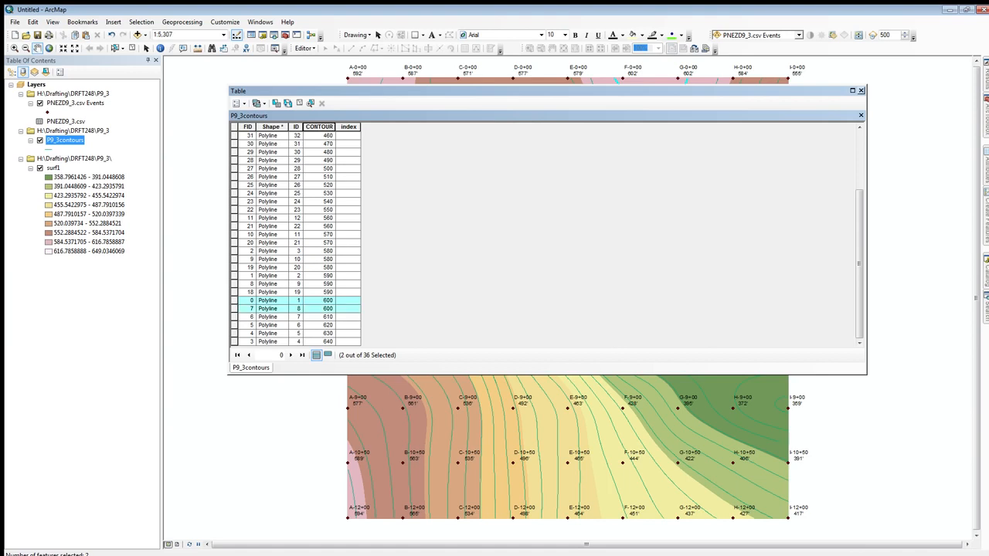
- Select the records with CONTOUR values 400, 450, 500 and both 600 rows in the contour table
click(234, 169)
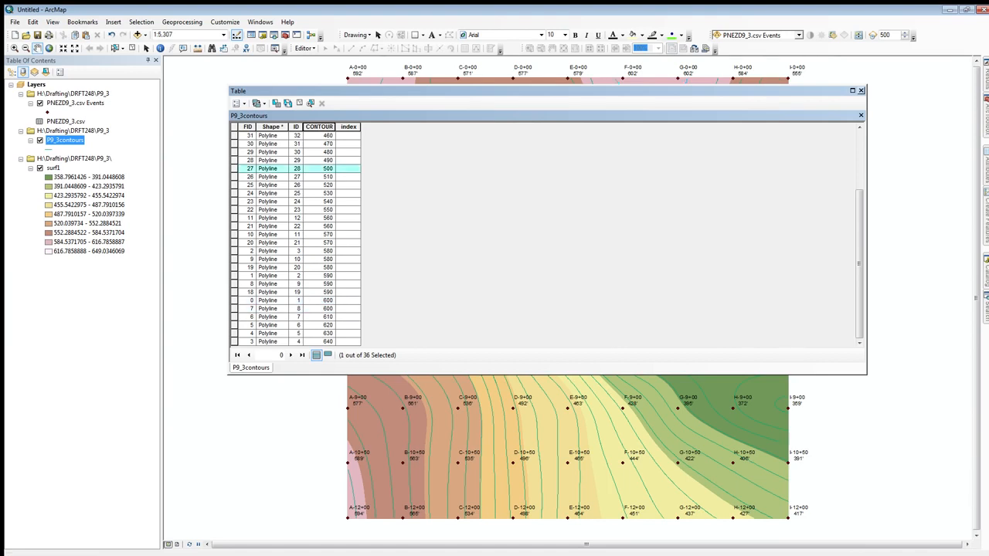
ctrl+click(234, 301)
ctrl+click(234, 309)
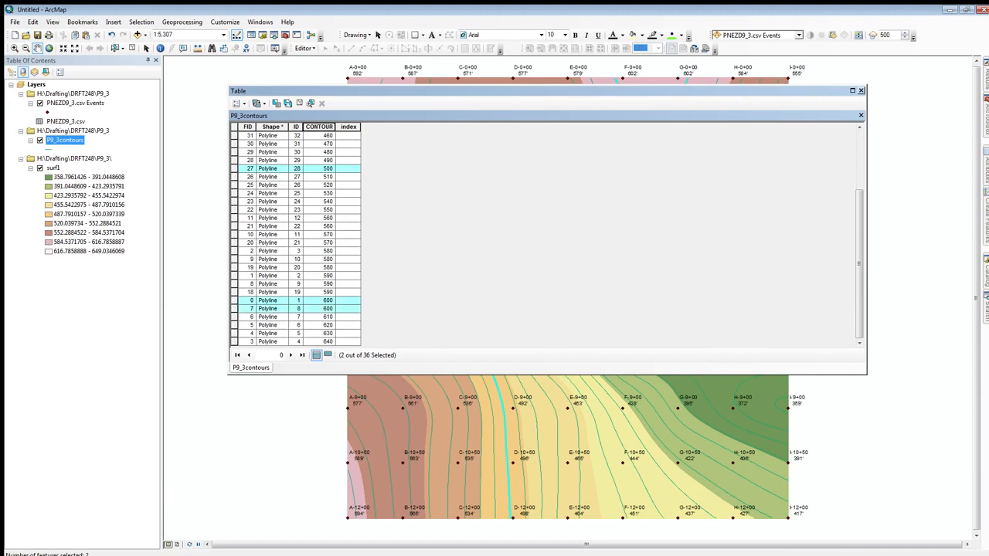
scroll(293, 239, up, 3)
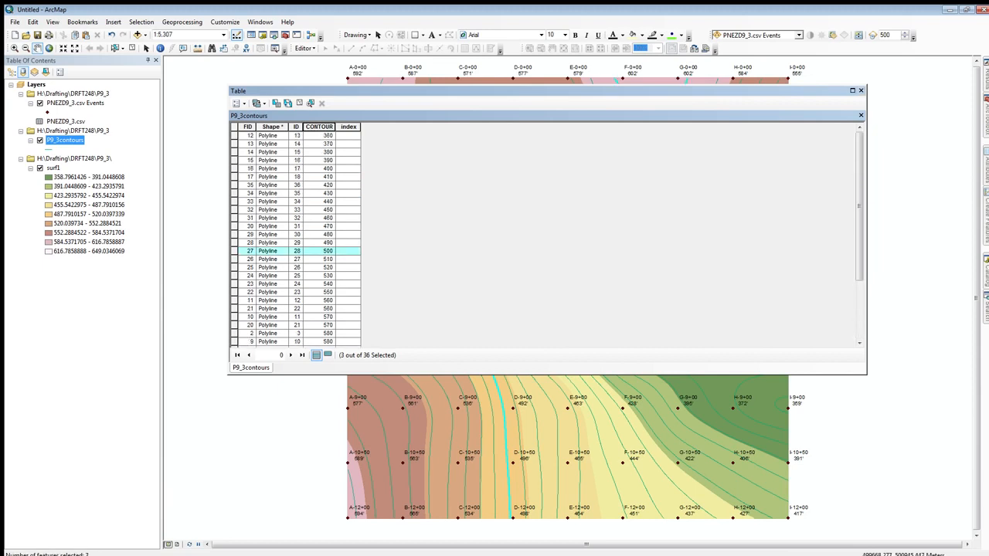
ctrl+click(234, 169)
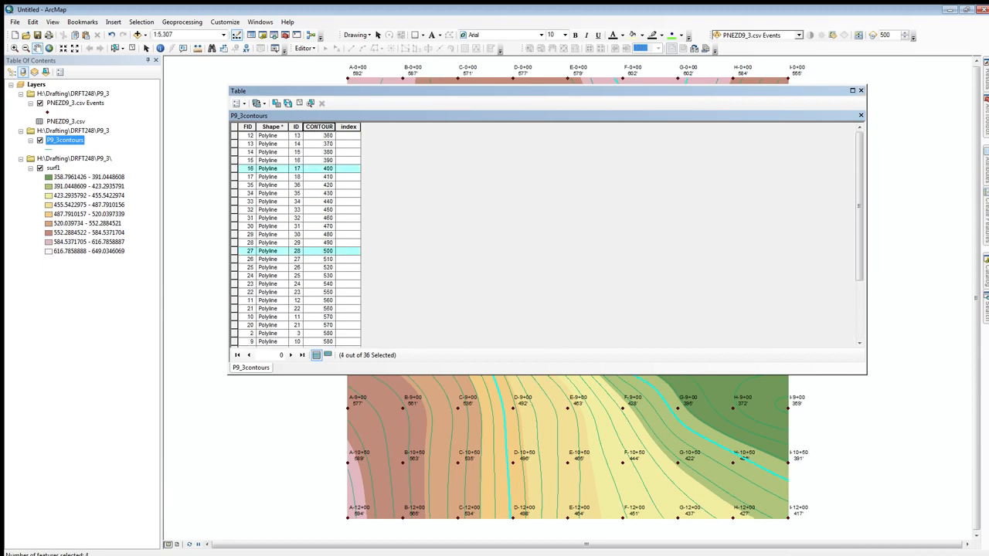
ctrl+click(234, 209)
scroll(234, 210, down, 4)
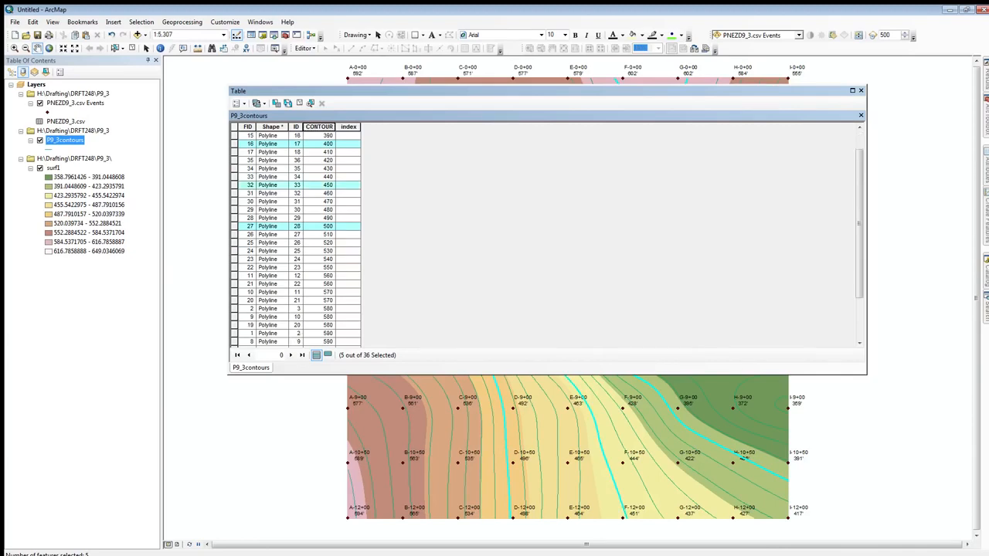
scroll(296, 238, up, 3)
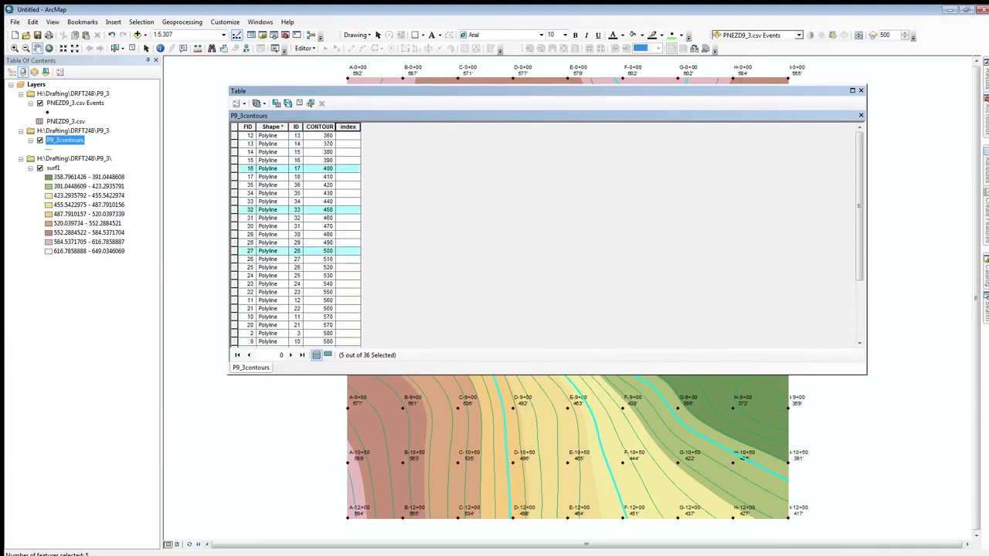
- Use the Field Calculator to set the index field to "Y" for the selected contours
right_click(348, 127)
click(382, 192)
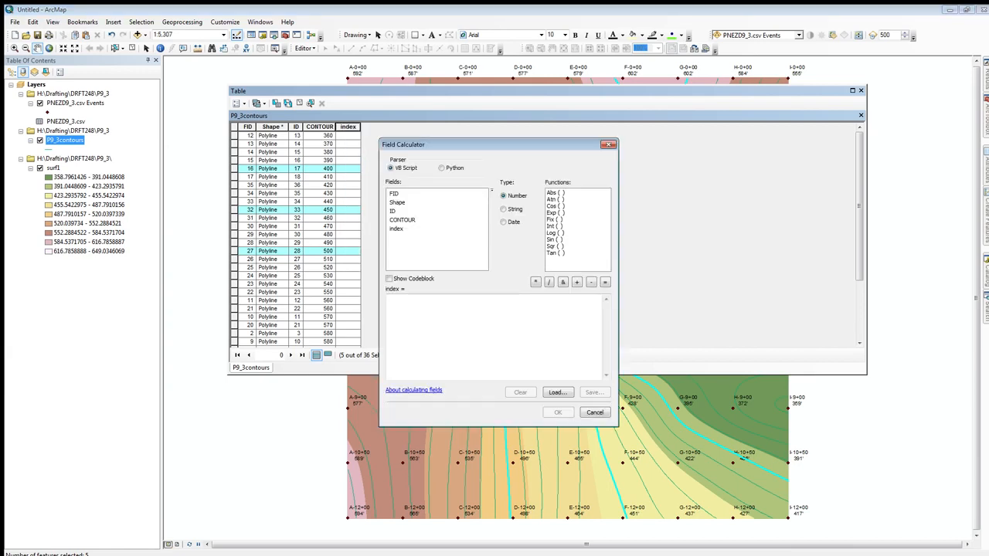
click(417, 309)
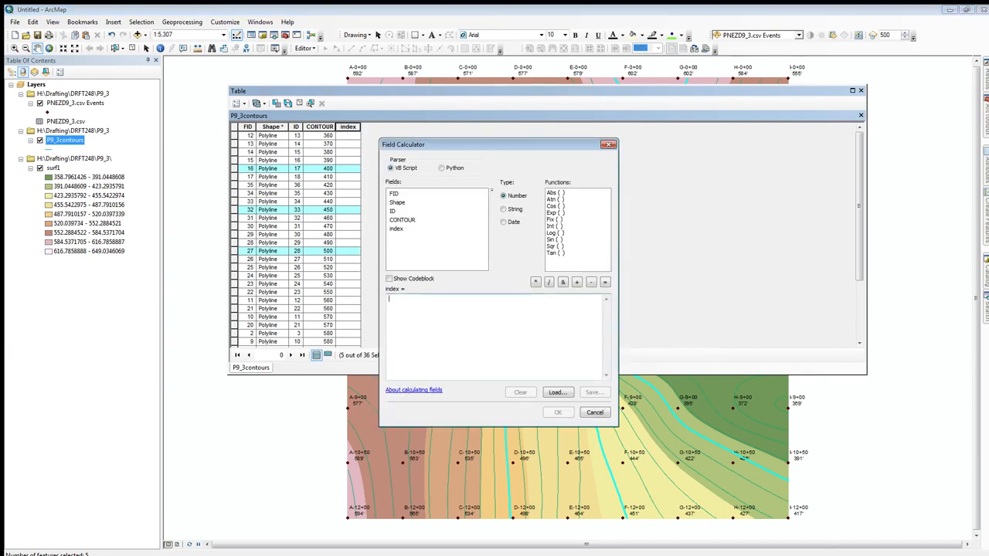
text("Y)
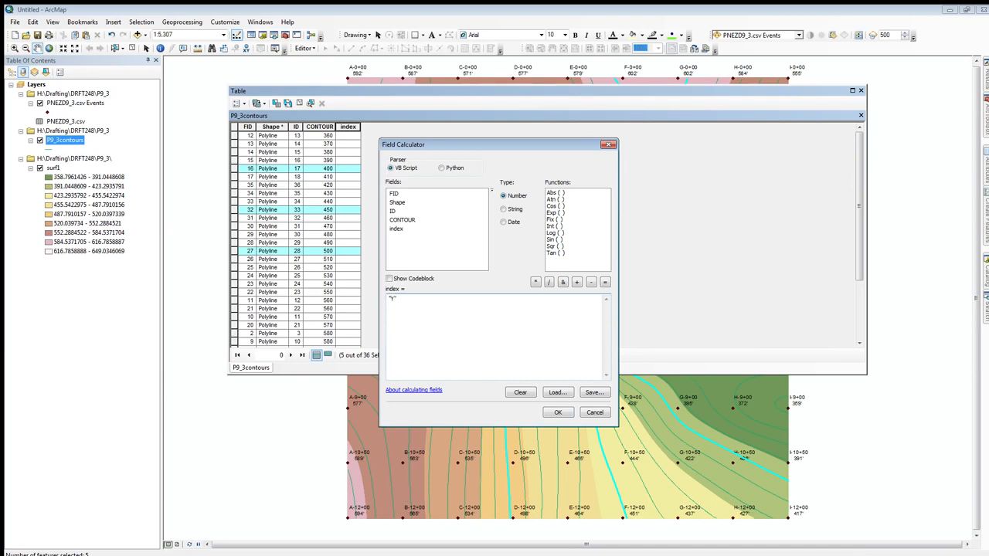
click(558, 413)
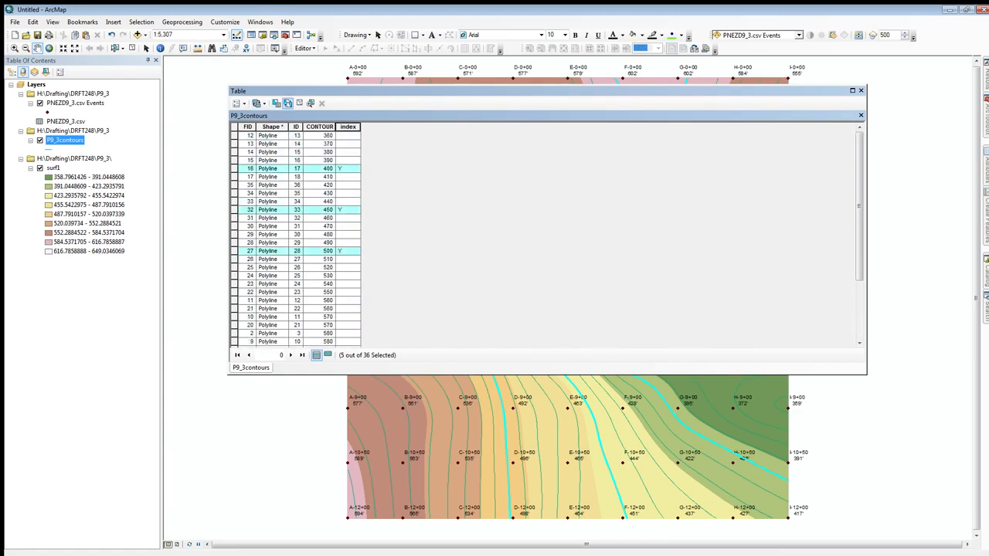
- Switch the selection to the remaining contours and calculate their index field as "N"
click(288, 103)
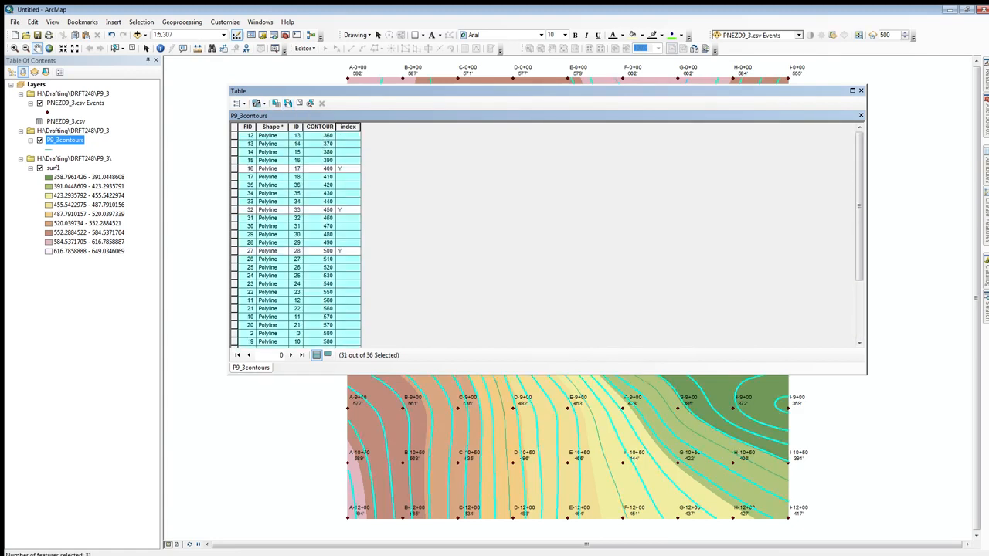
right_click(357, 125)
click(386, 191)
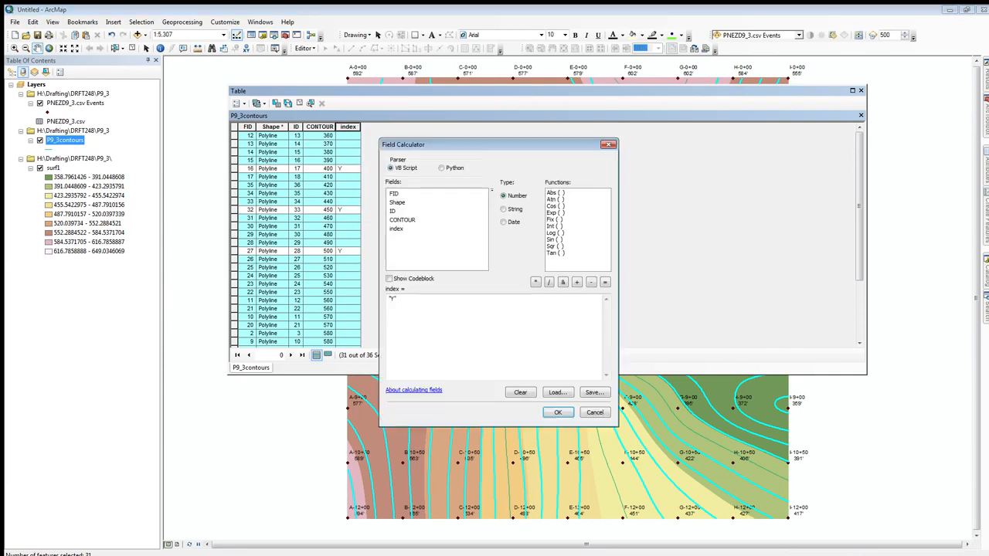
double_click(392, 298)
text(N)
key(Return)
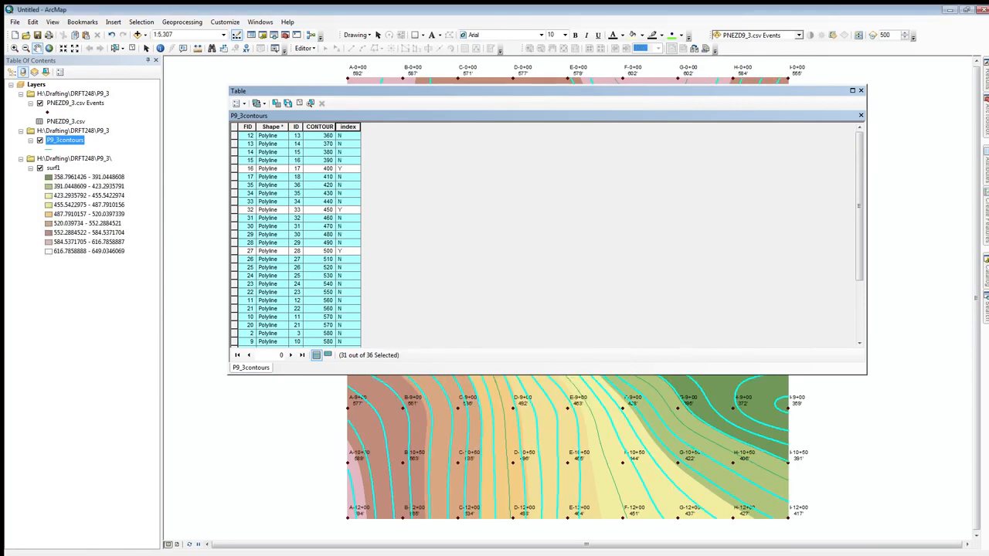
- Close the attribute table and clear the selected contour features
click(861, 91)
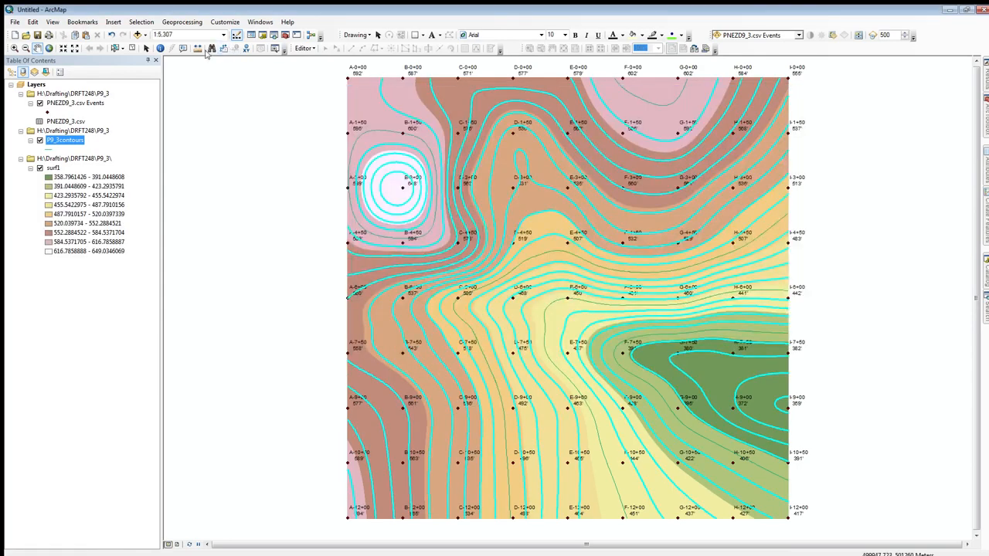
click(132, 48)
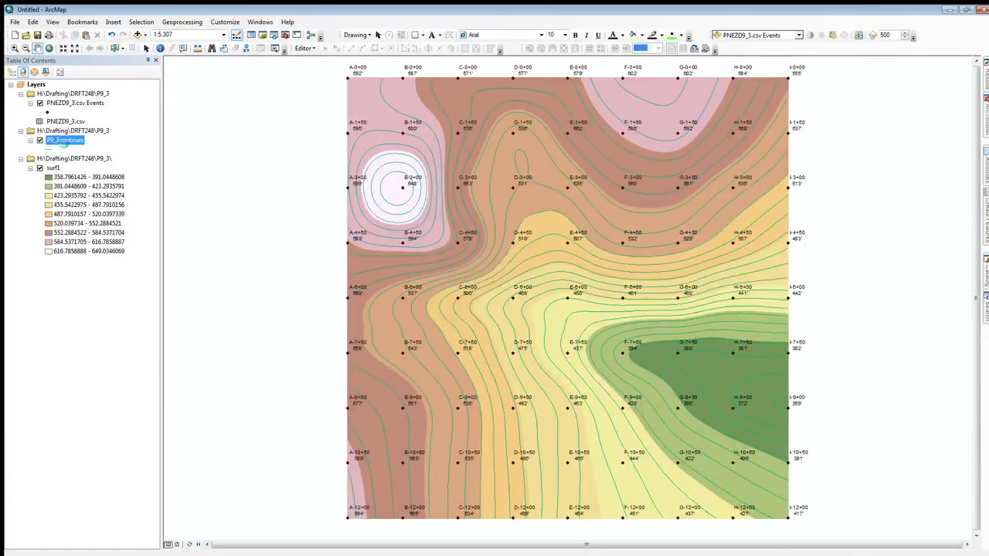
- Symbolize the P9_3contours layer by unique values of the index field, adding all values
double_click(62, 141)
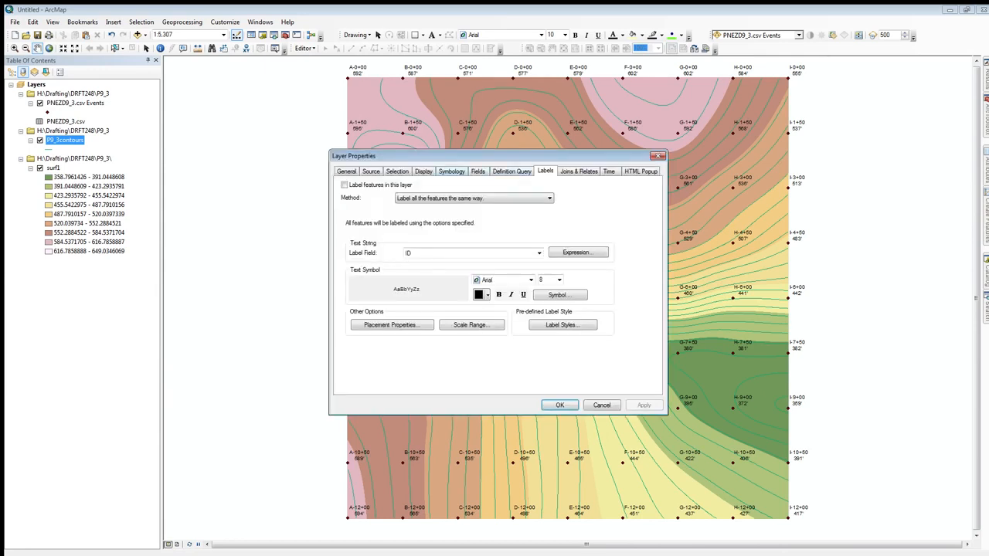
click(452, 171)
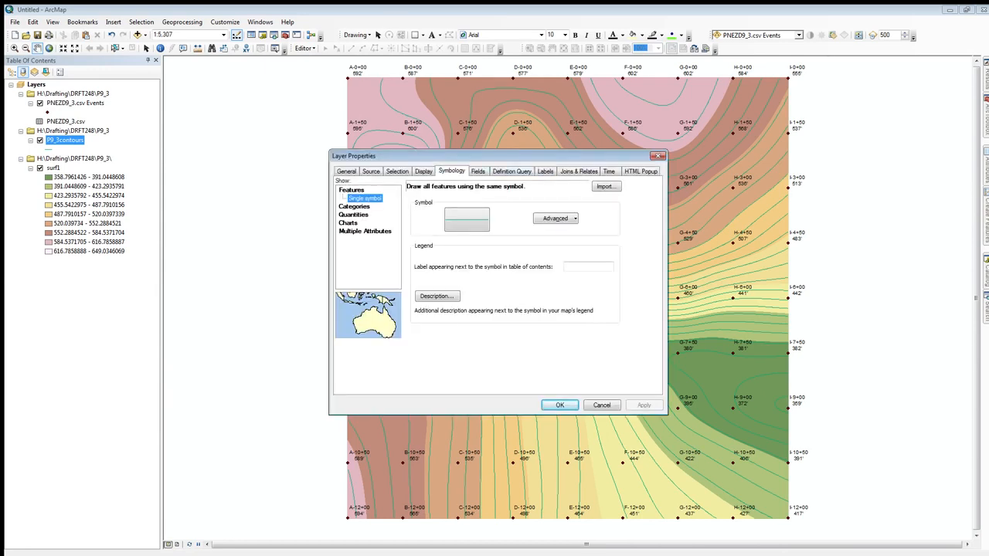
click(354, 207)
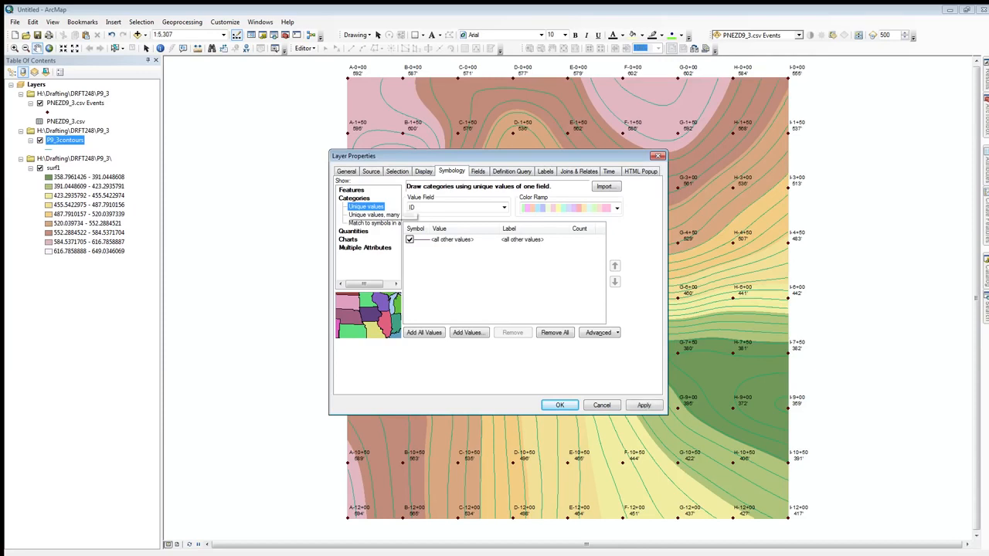
click(504, 208)
click(414, 230)
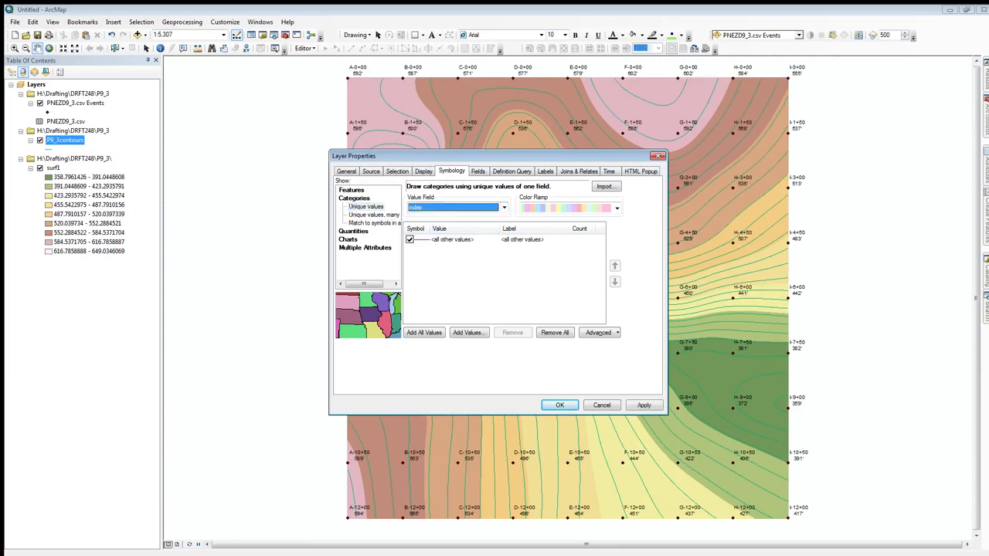
click(424, 332)
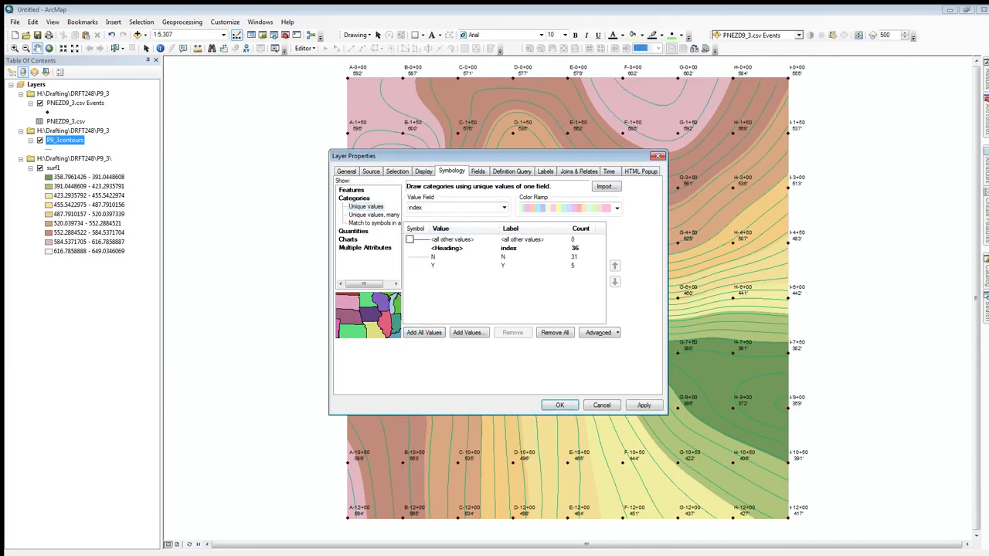
click(558, 405)
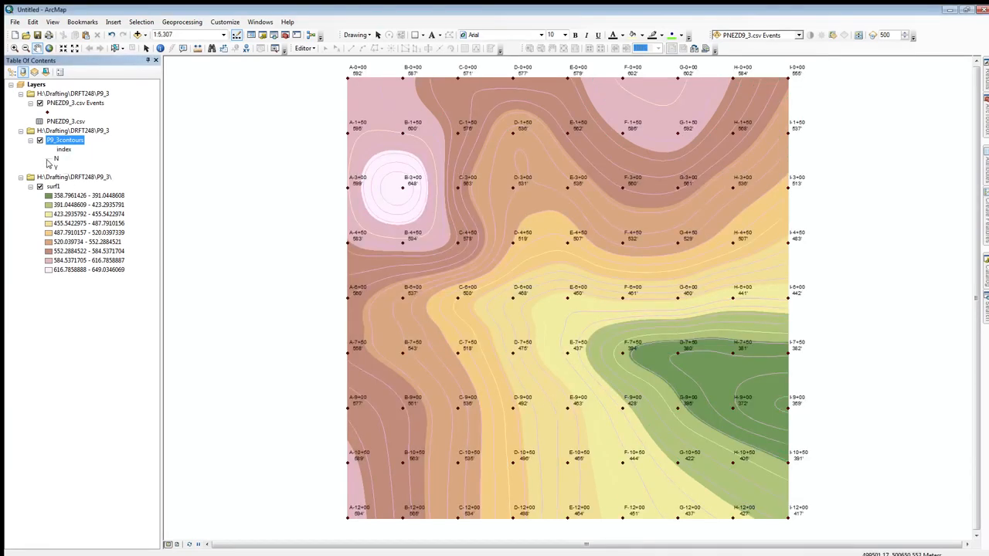
- Set the line symbol for the N contours to width 0.7 and a dark gray color
click(49, 159)
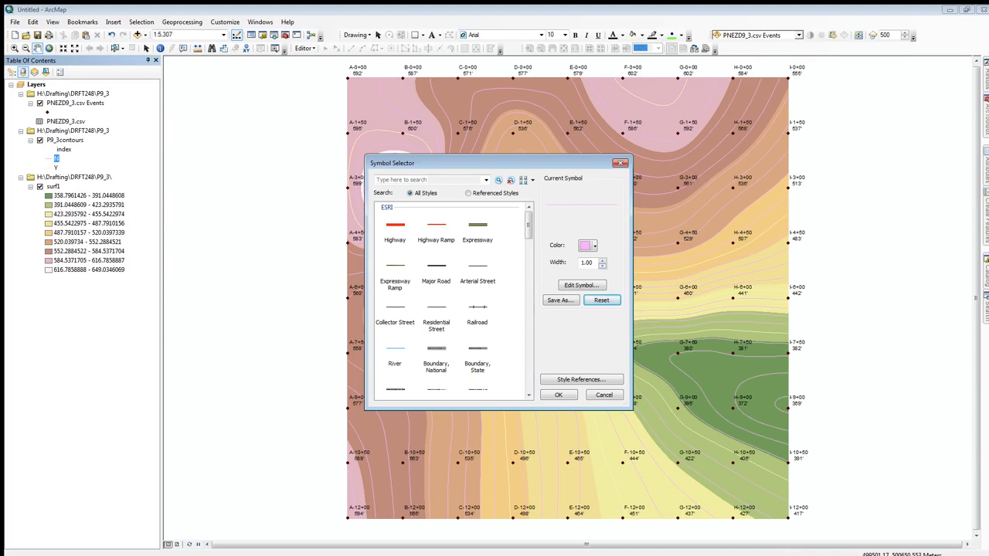
double_click(587, 262)
text(.7)
click(588, 244)
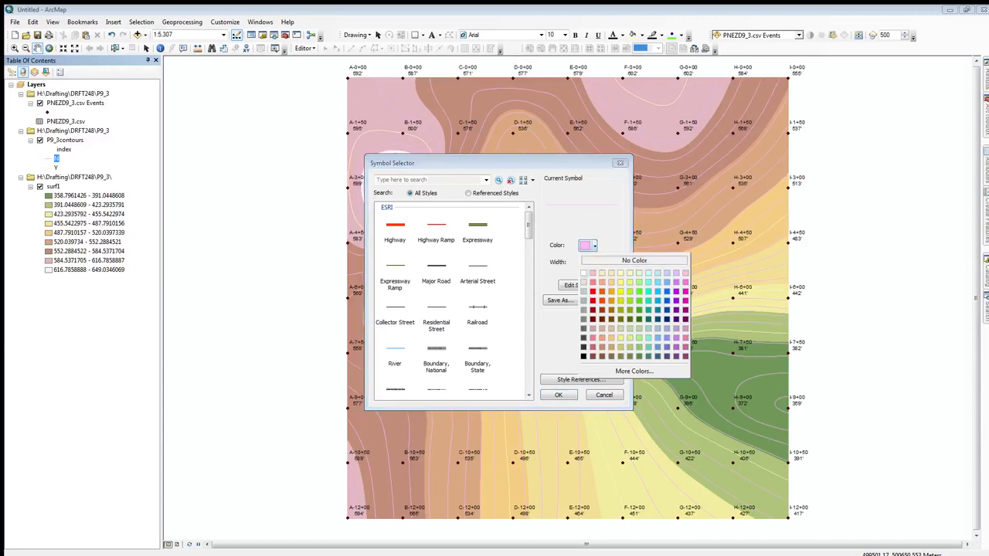
click(583, 338)
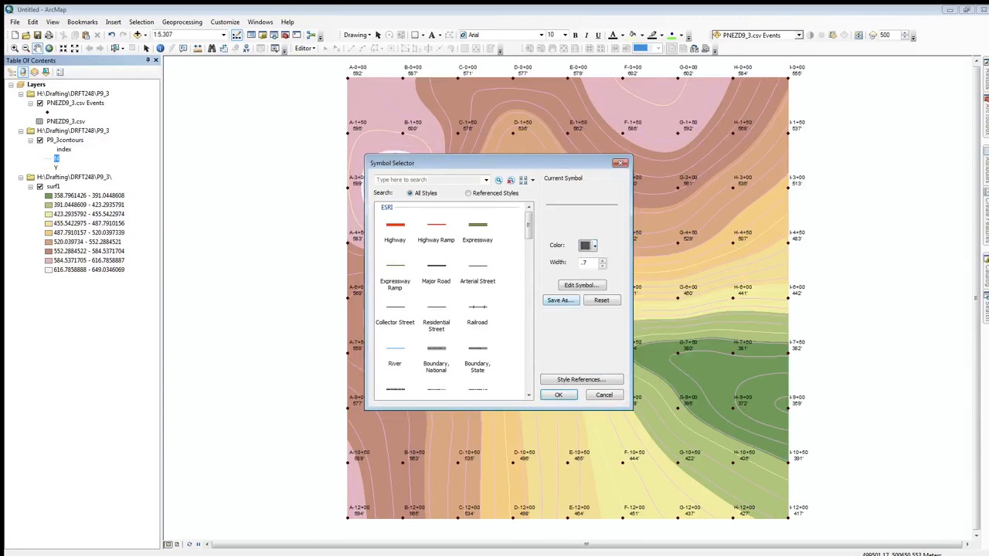
click(558, 395)
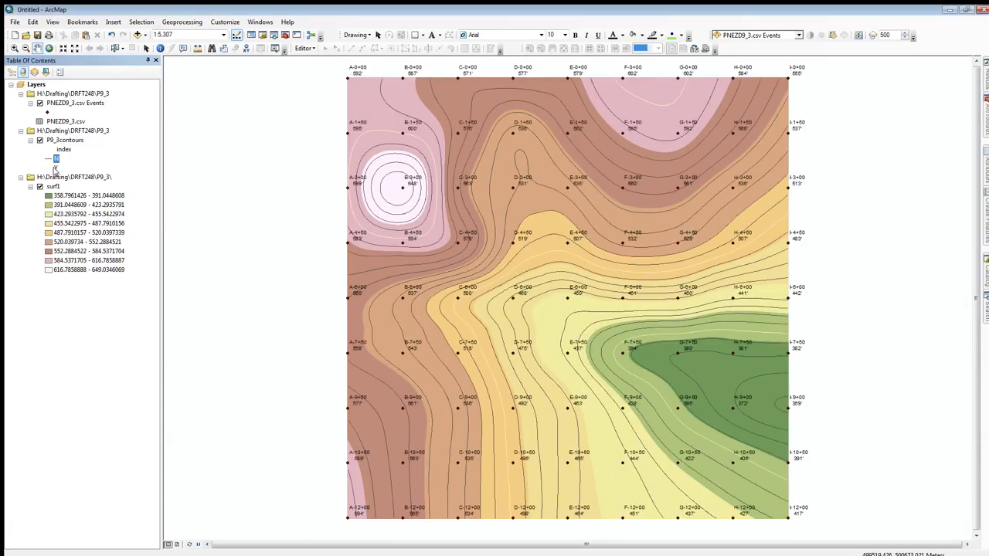
- Set the line symbol for the Y index contours to width 1.5 and black
click(51, 168)
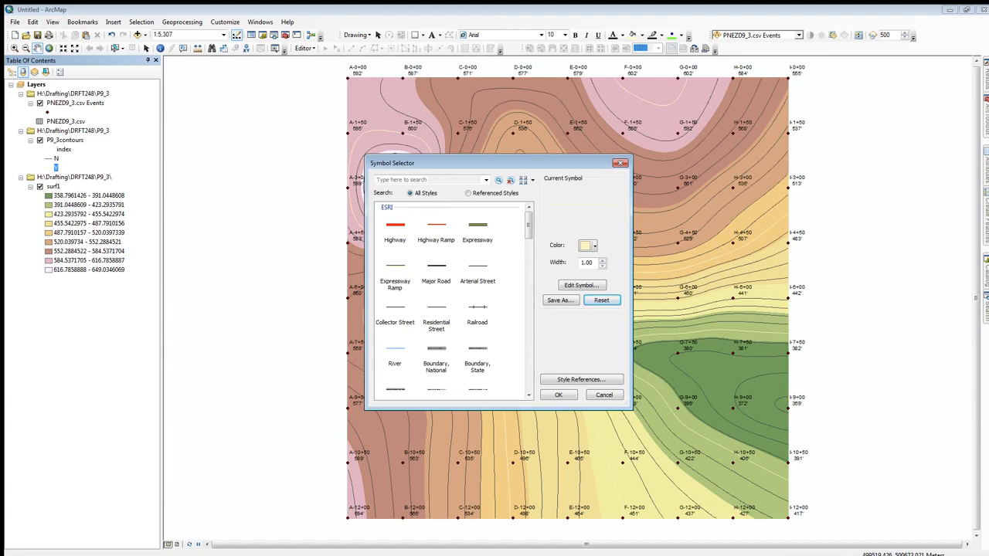
double_click(587, 263)
text(1.5)
click(595, 245)
click(583, 356)
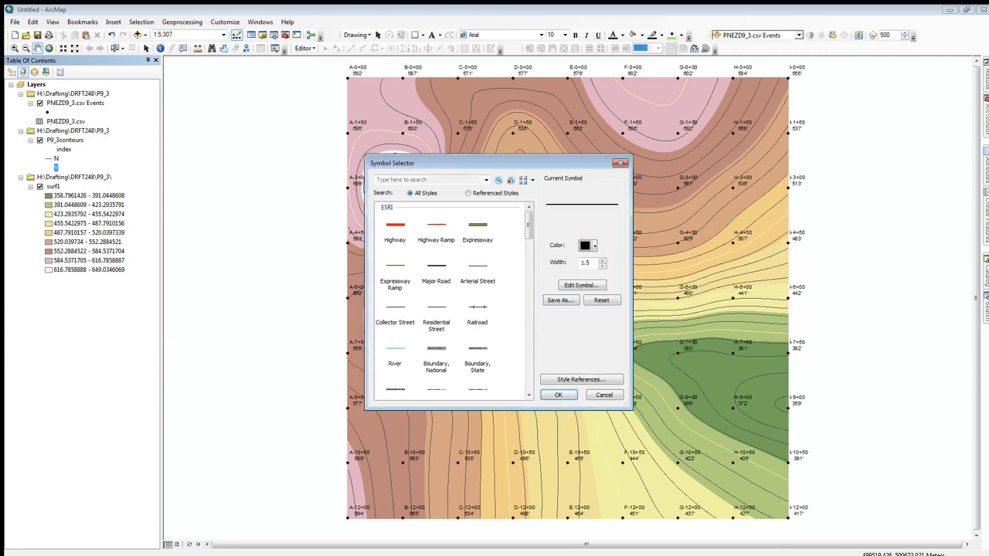
click(558, 395)
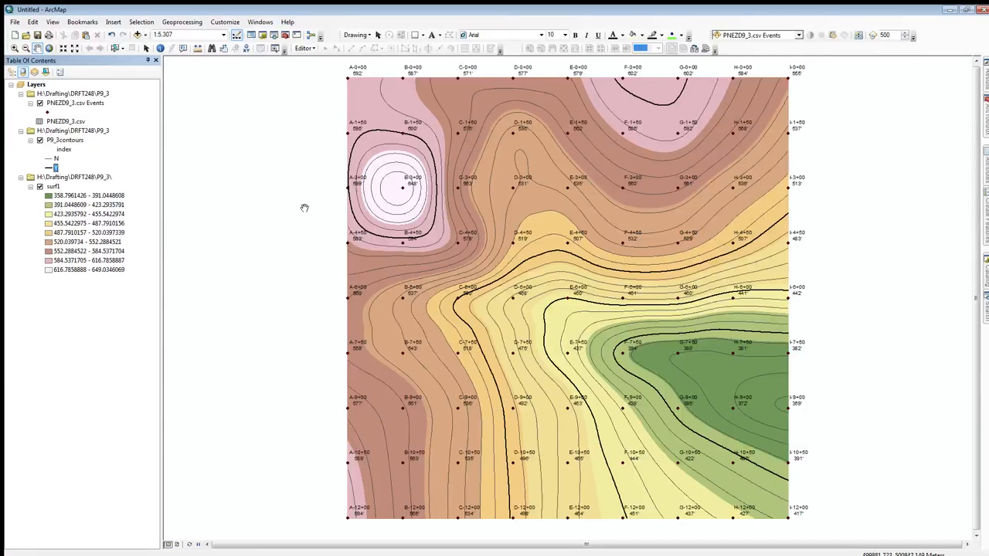
- Turn on labels for the P9_3contours layer and set the method to define classes of features and label each class differently
double_click(65, 140)
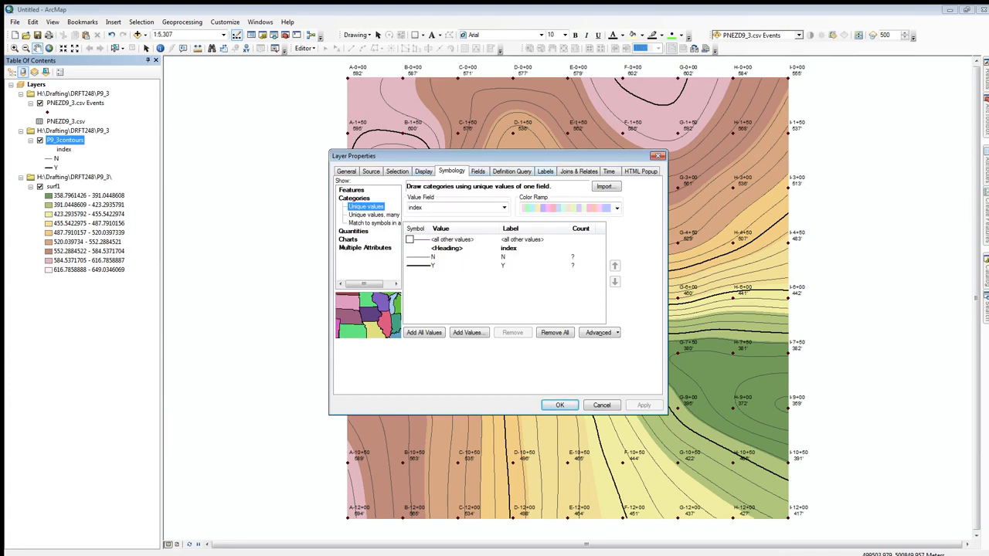
click(545, 172)
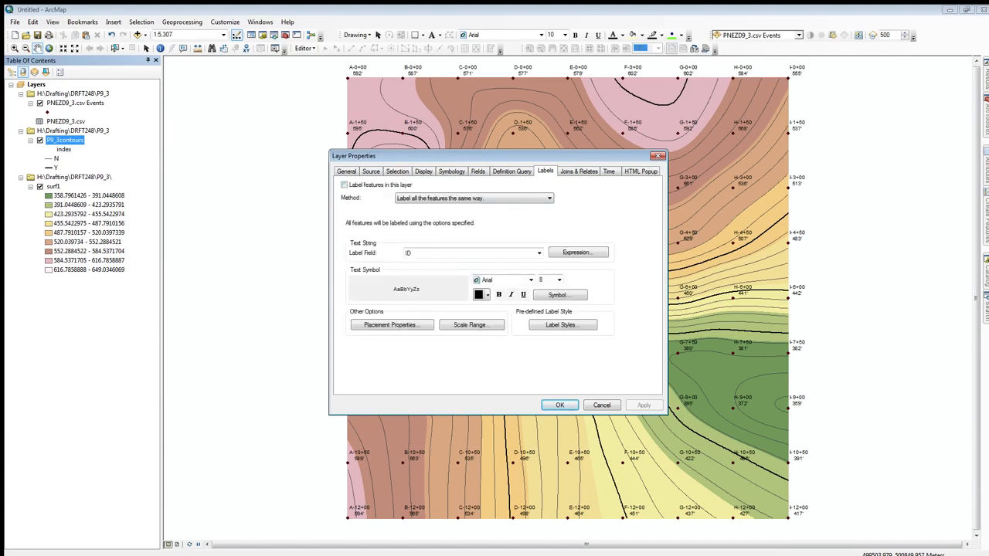
click(344, 184)
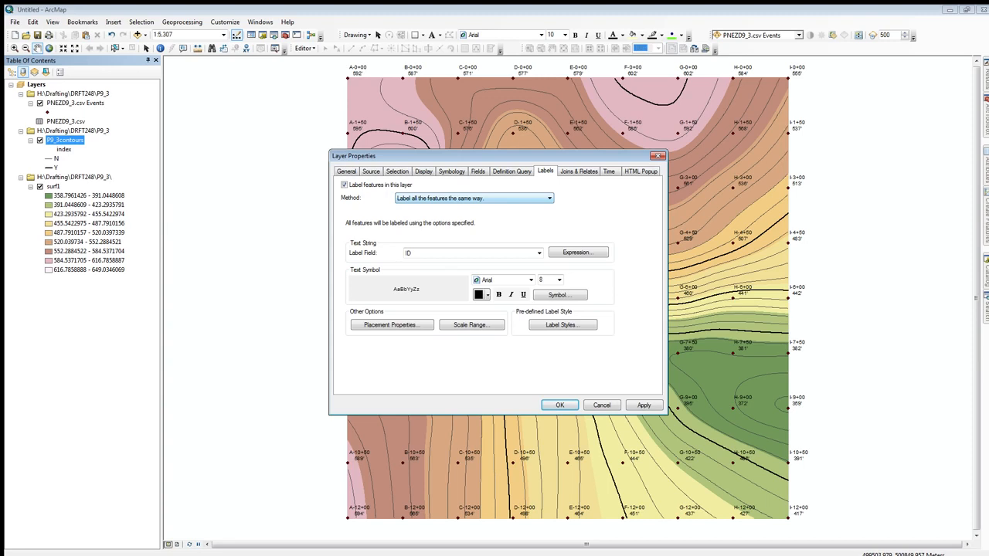
click(475, 199)
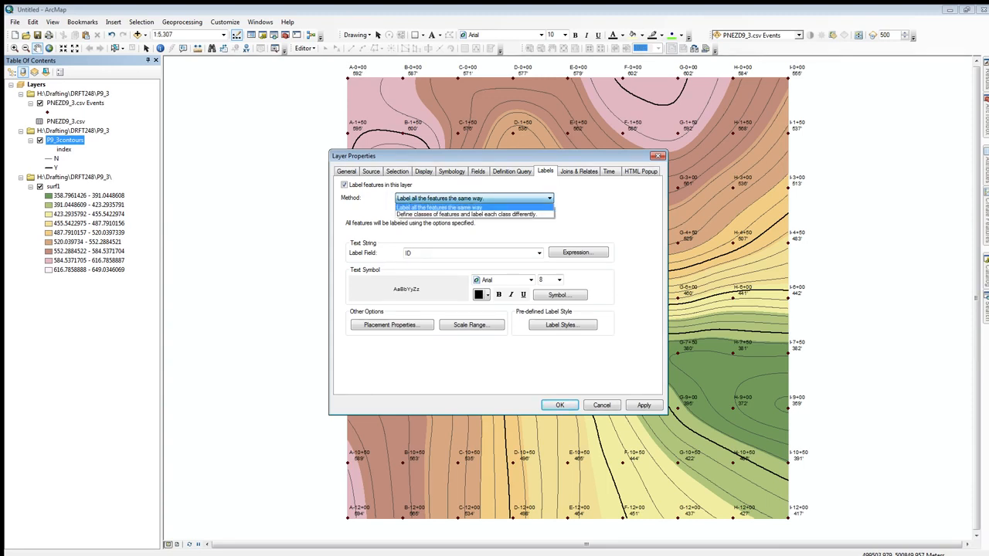
click(467, 215)
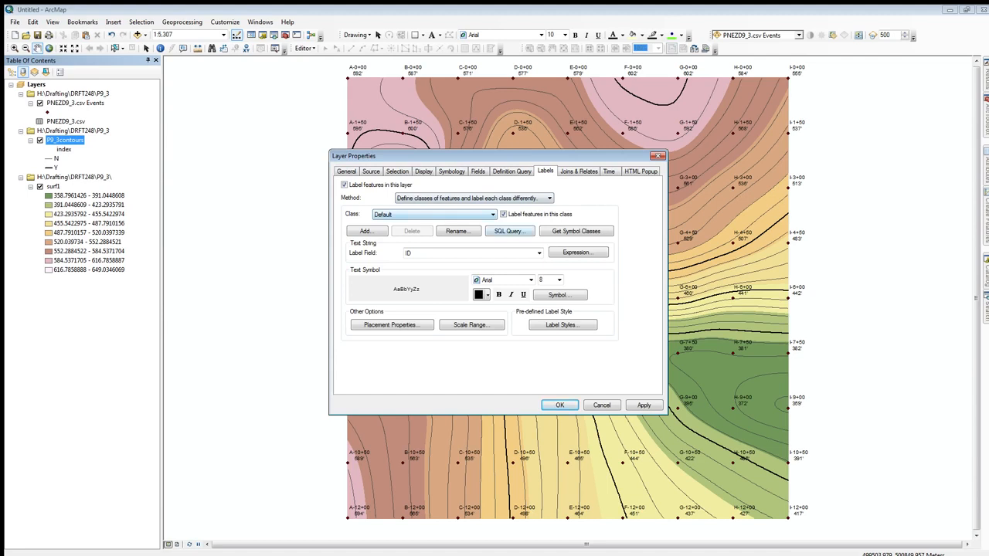
- Limit the Default label class to index contours with the SQL query "index" = 'Y'
click(509, 231)
double_click(420, 214)
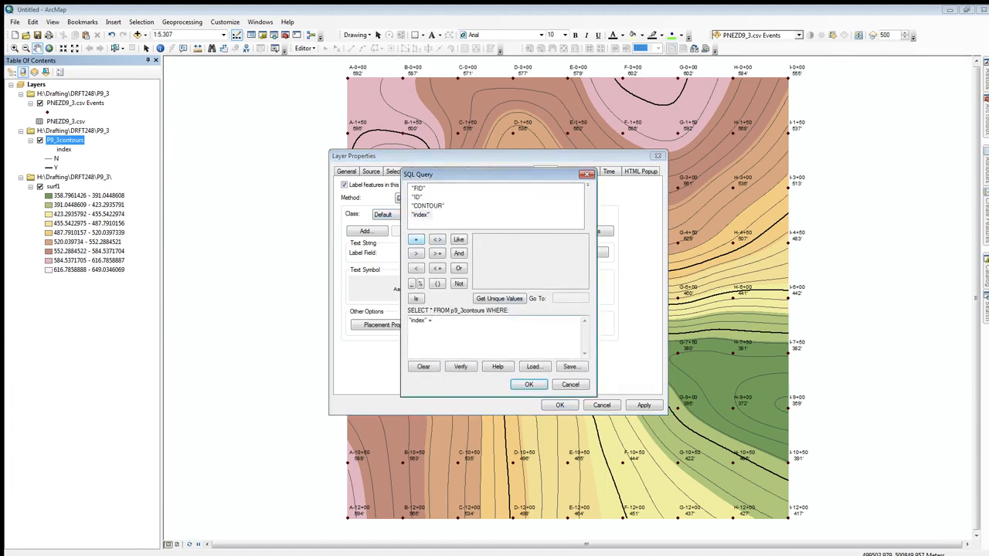
click(499, 298)
double_click(479, 247)
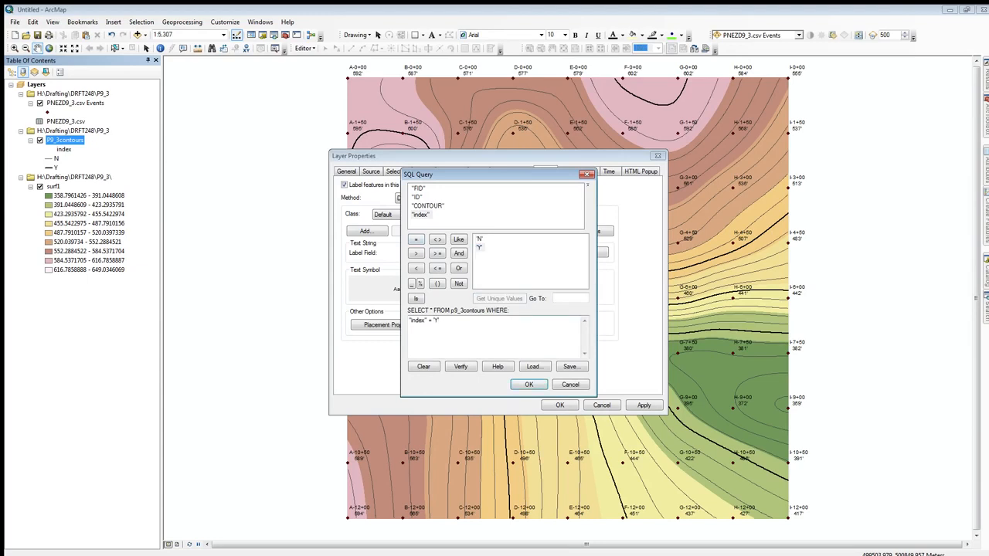
click(528, 385)
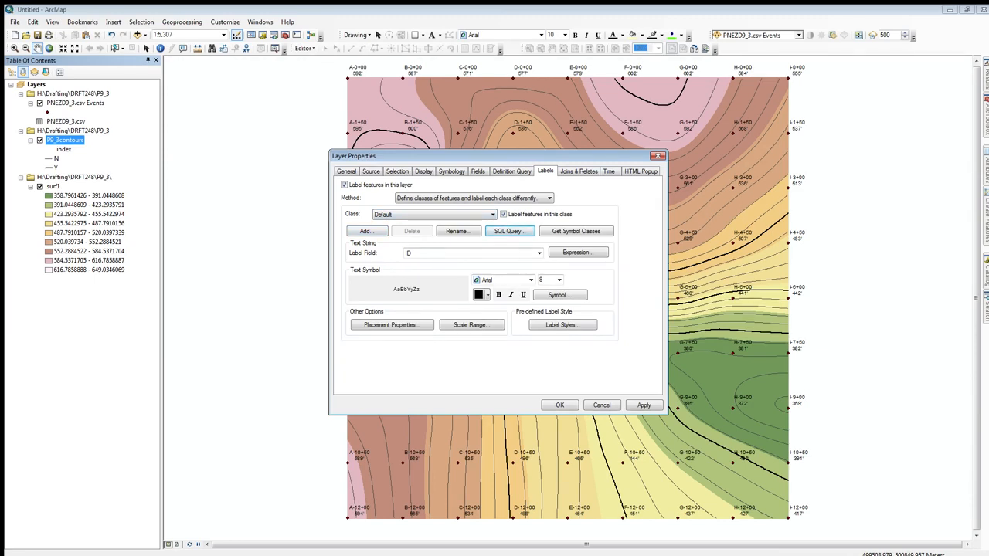
- Label the contours by the CONTOUR field with an expression that appends a foot mark ('), and verify the expression
click(540, 254)
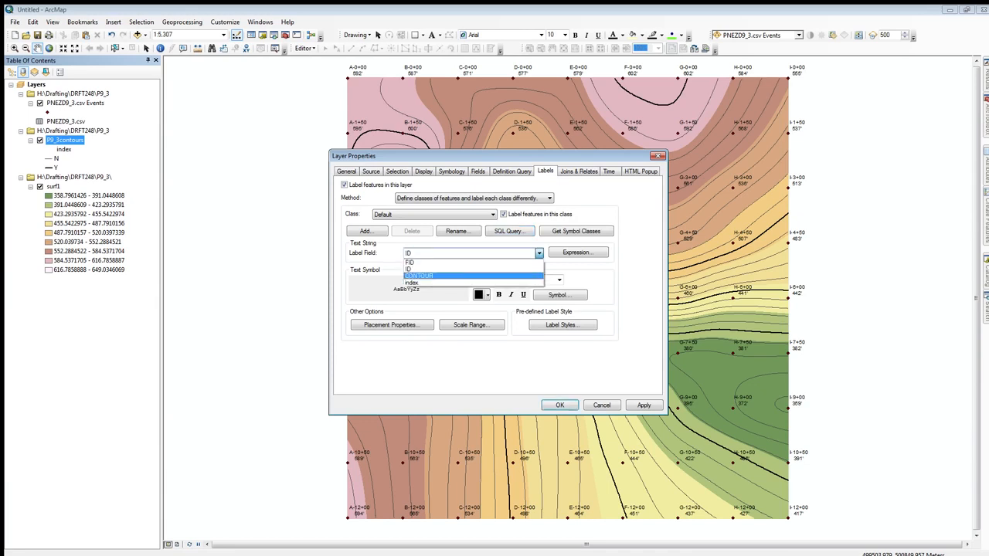
click(432, 276)
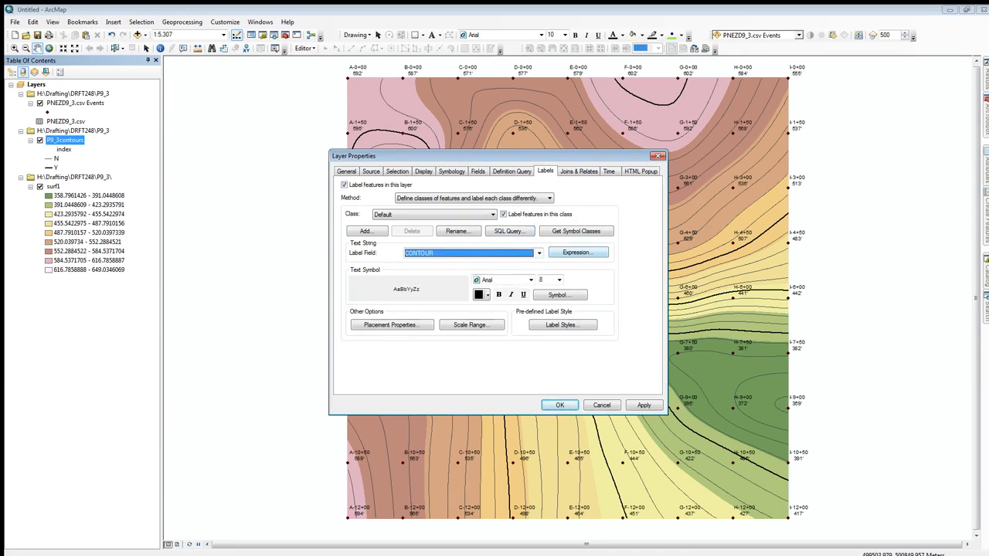
click(578, 252)
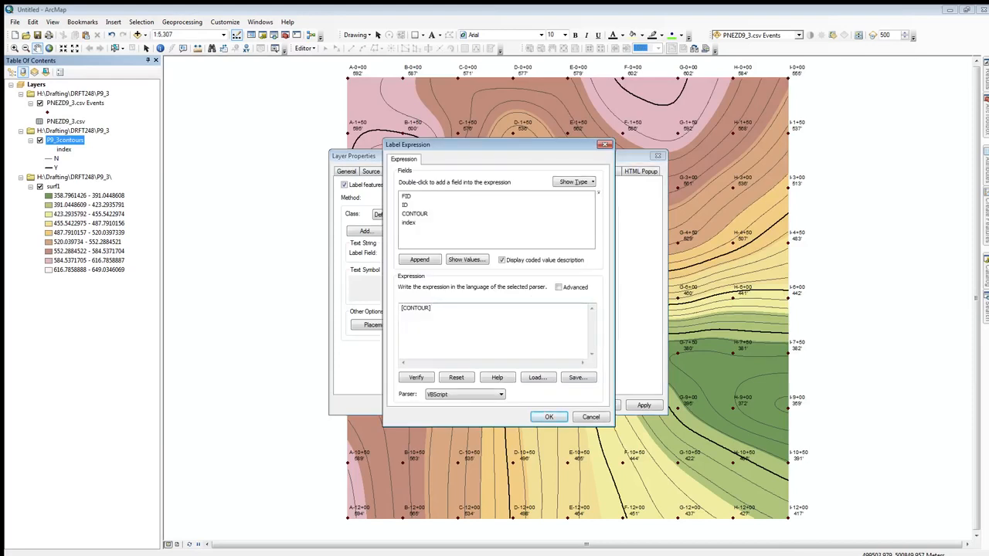
text(& "")
click(415, 377)
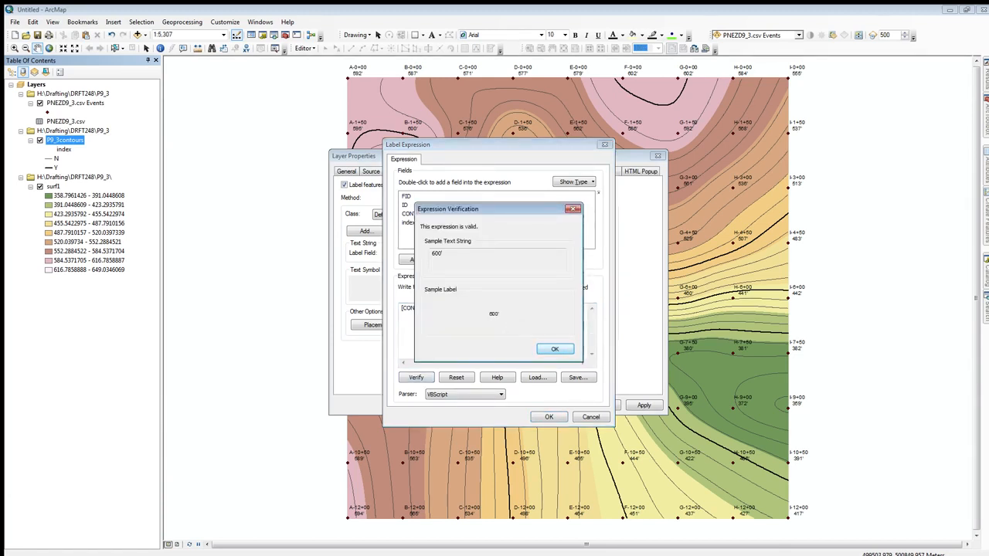
click(555, 348)
click(548, 417)
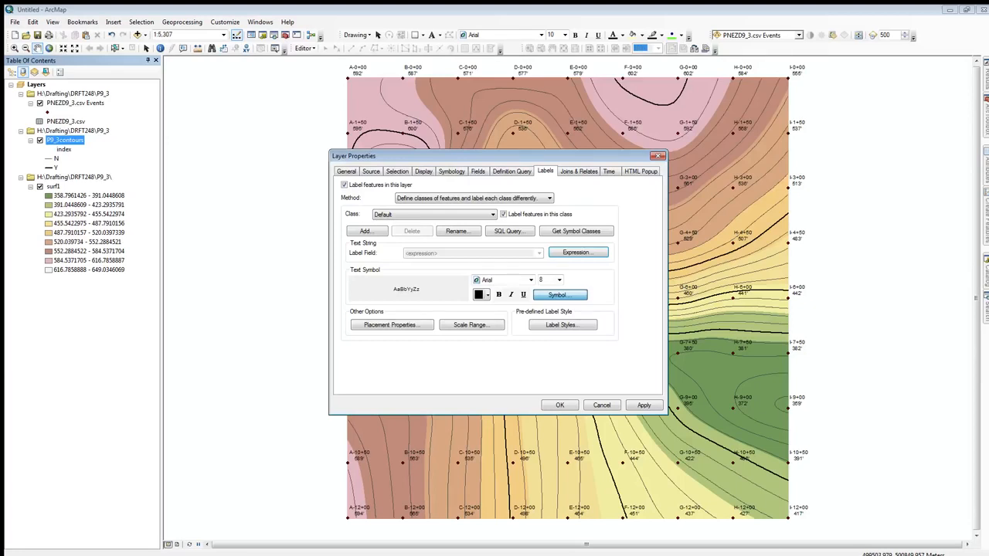
- Add a halo mask of size 2 to the contour label text symbol
click(557, 295)
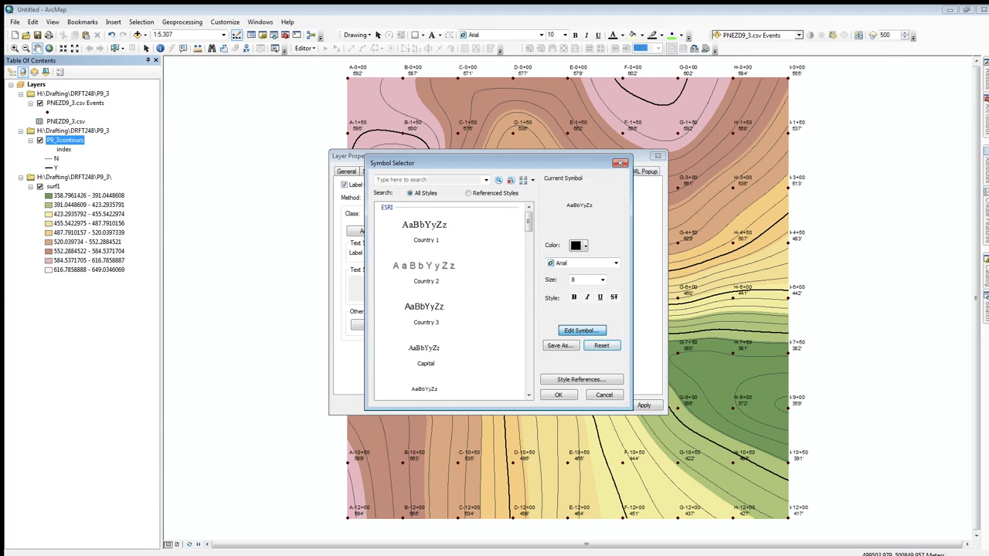
click(581, 330)
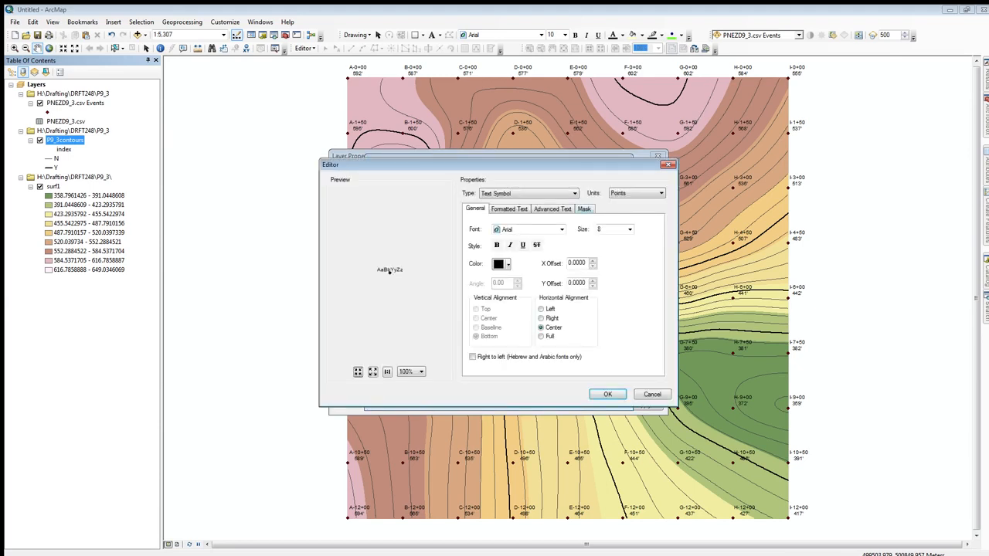
click(584, 209)
click(475, 254)
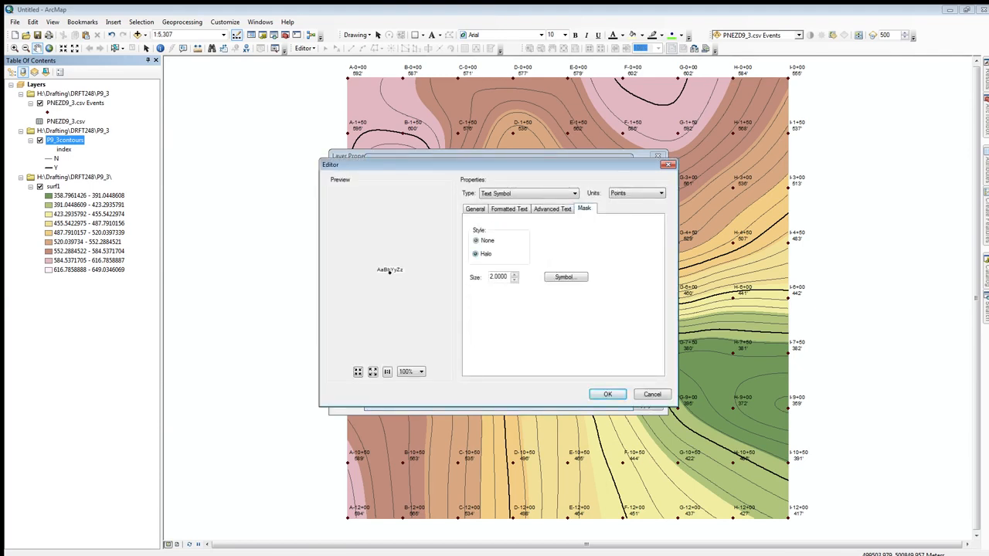
click(607, 394)
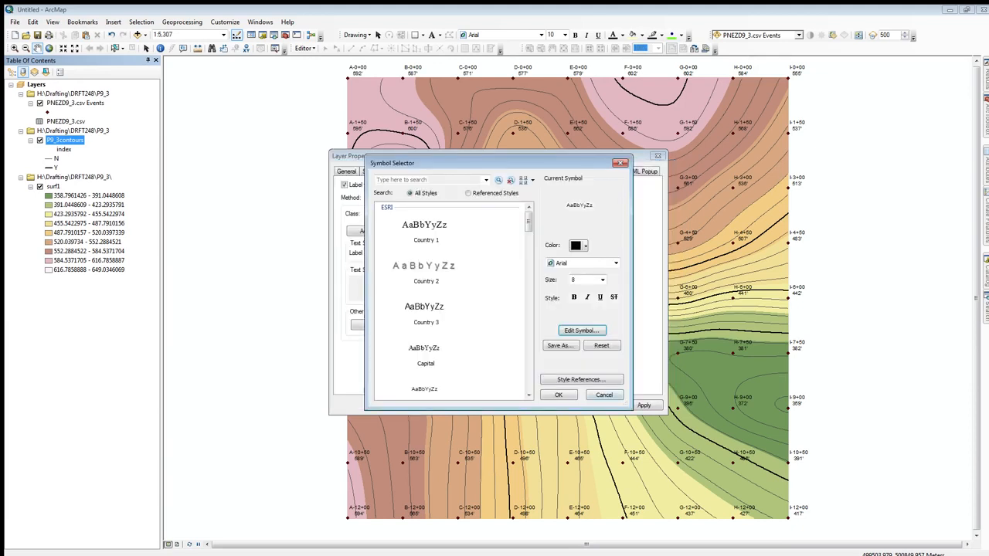
click(557, 394)
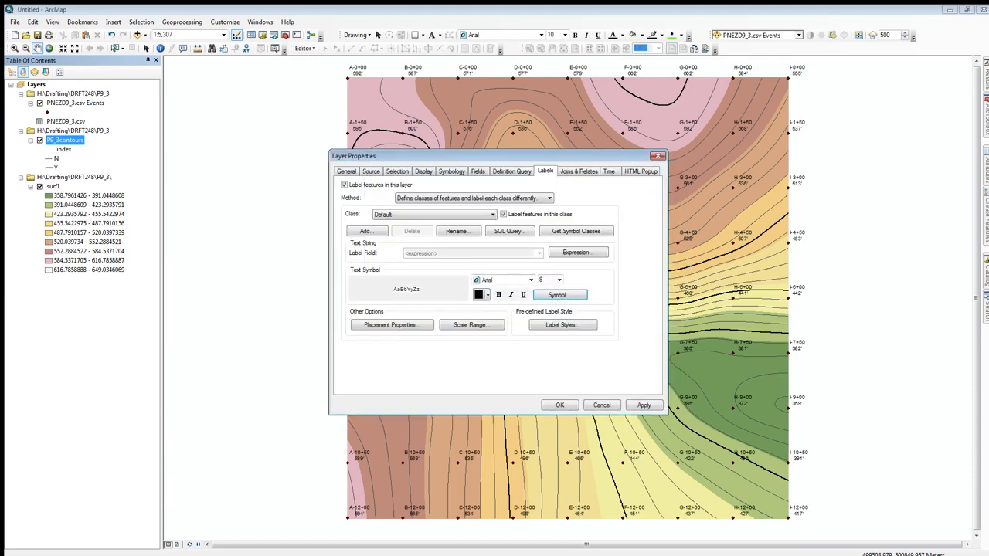
- Place the contour labels on the line instead of above it and apply the layer's label settings
click(392, 324)
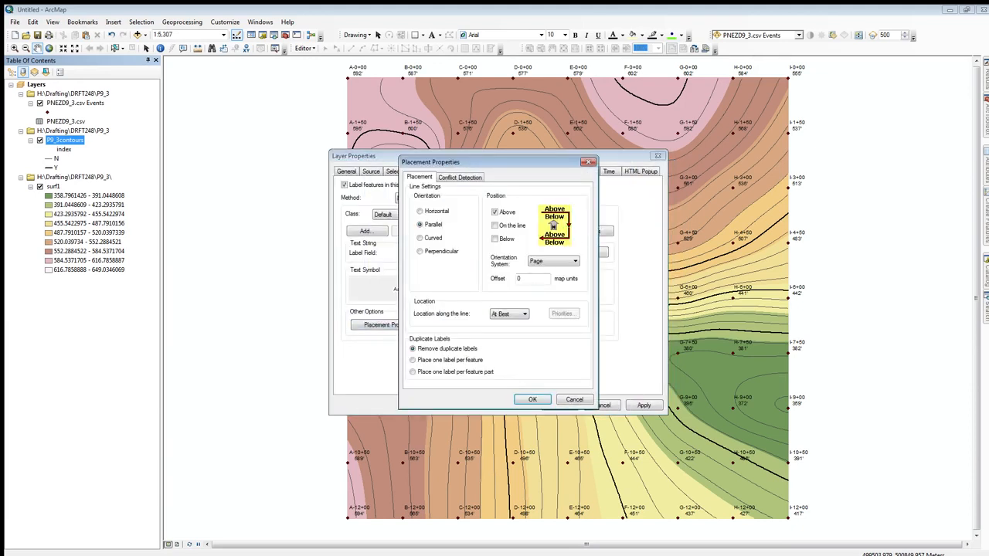
click(495, 212)
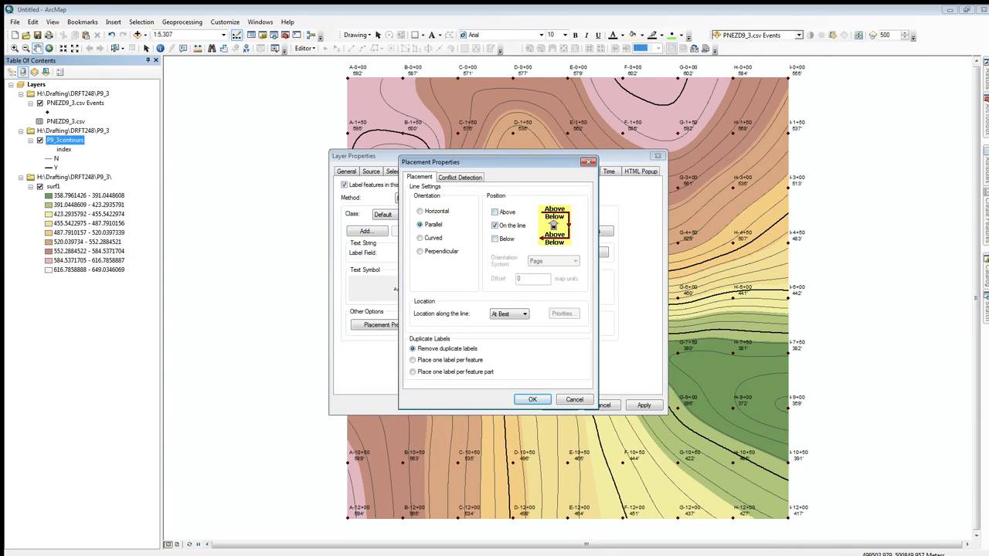
click(532, 399)
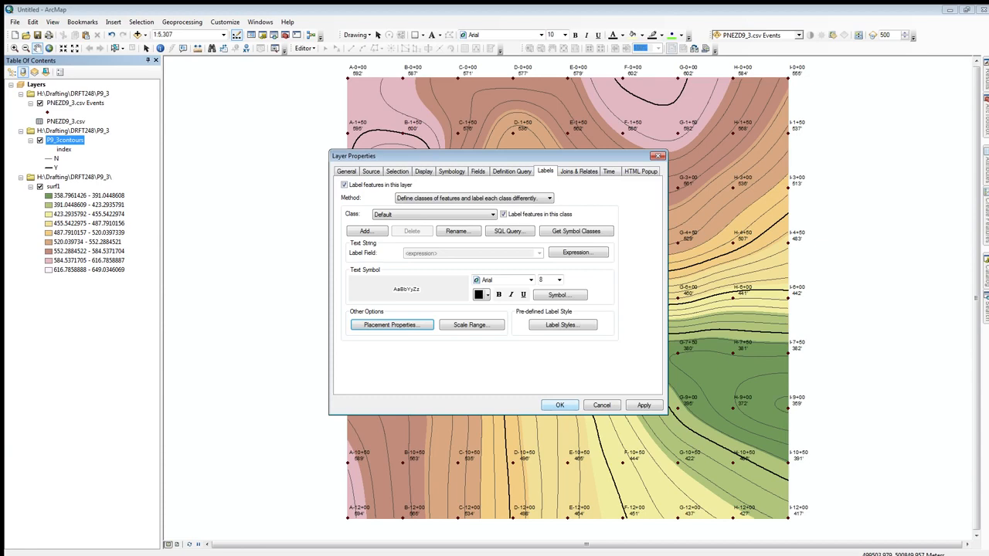
click(560, 405)
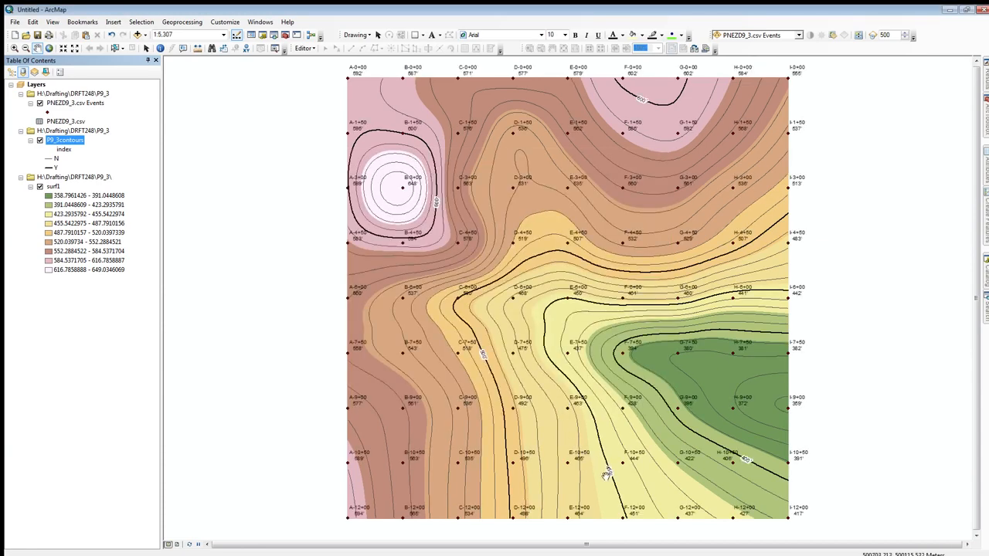
- Hide the surf1 surface layer, and switch the PNEZD9_3.csv Events points off and back on
scroll(607, 471, up, 3)
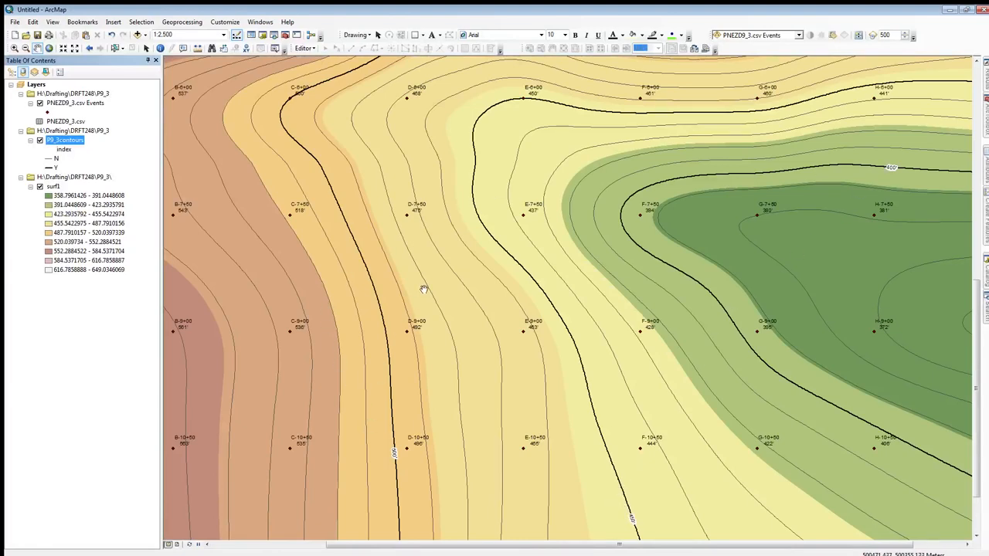
scroll(423, 289, down, 3)
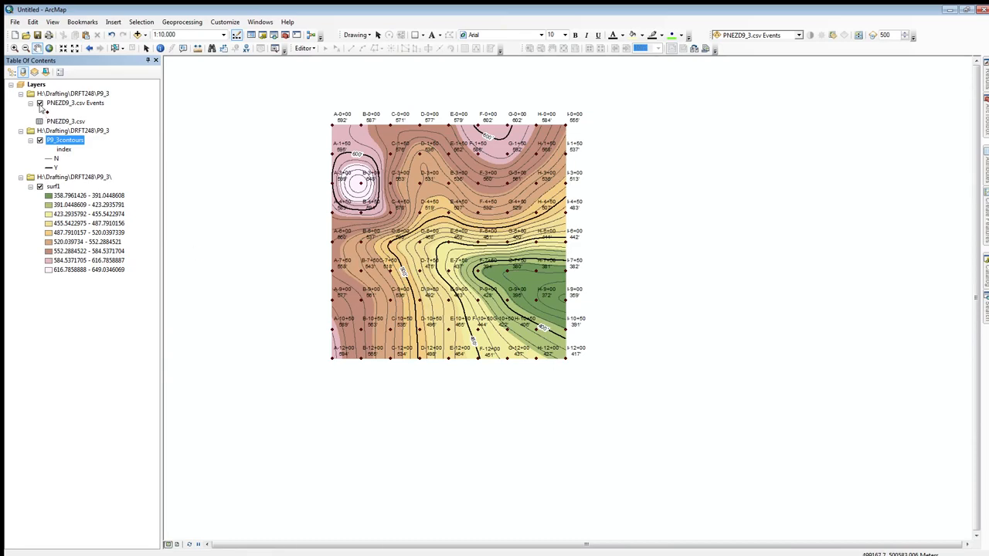
click(40, 103)
click(40, 186)
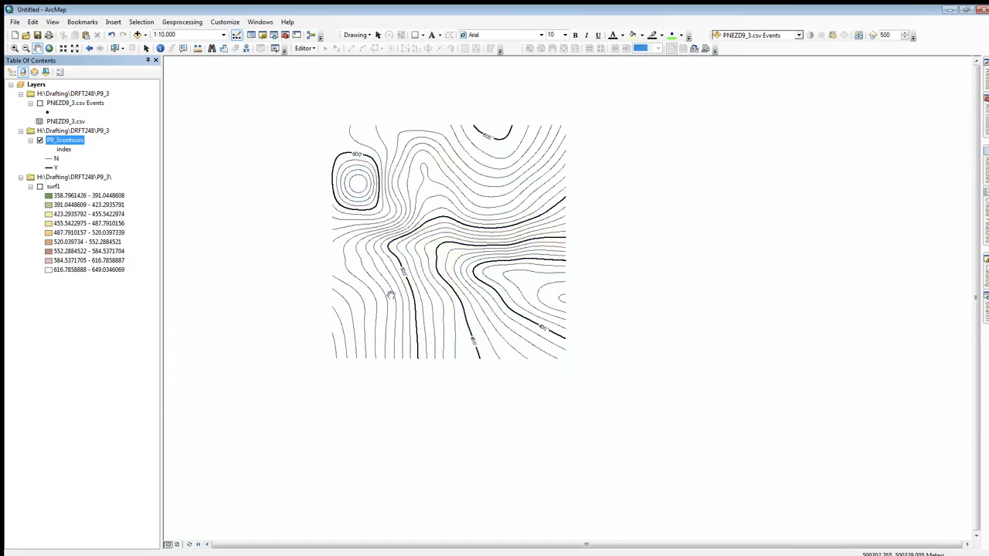
drag(391, 295, 559, 342)
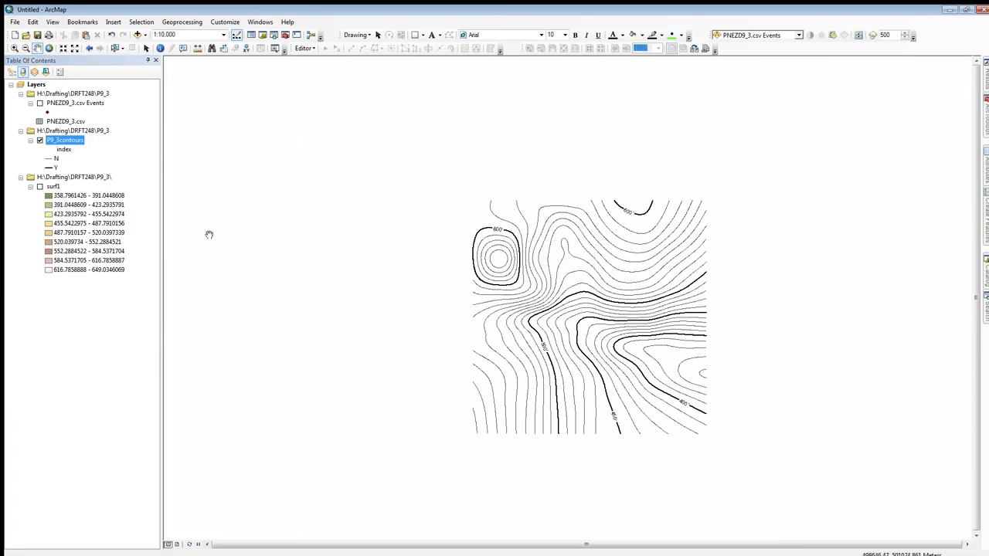
click(39, 103)
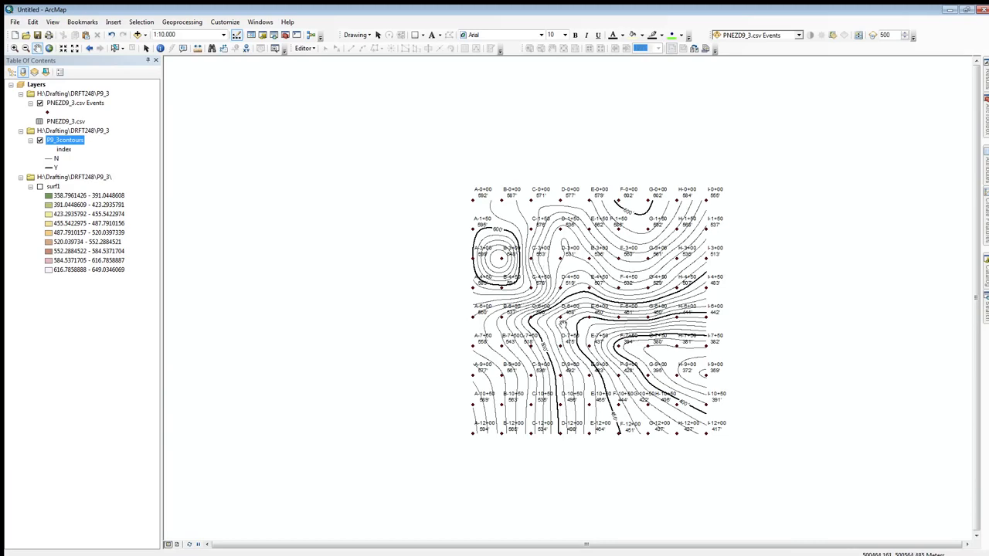
scroll(563, 326, up, 2)
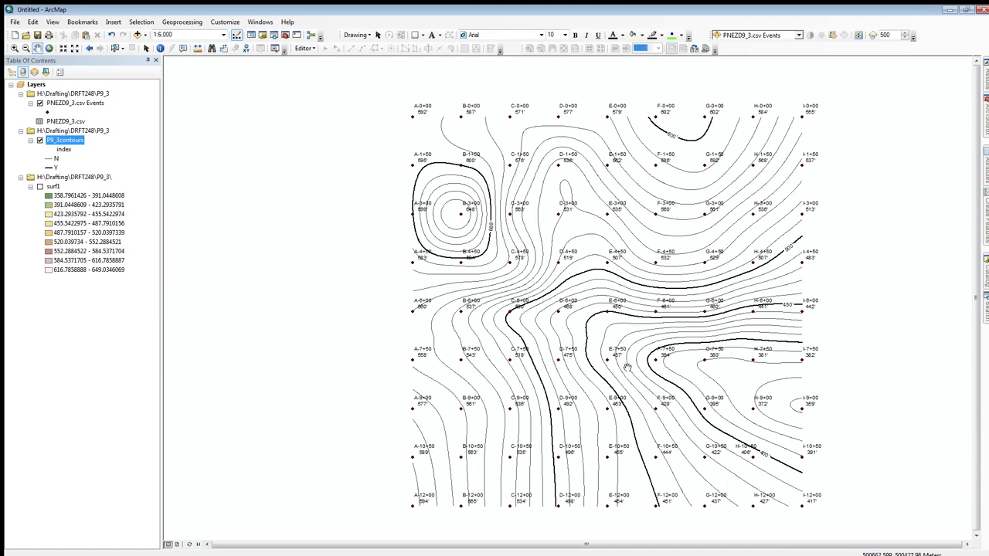
- Switch to the page layout and enlarge the data frame to fill the page out to its margins
click(179, 545)
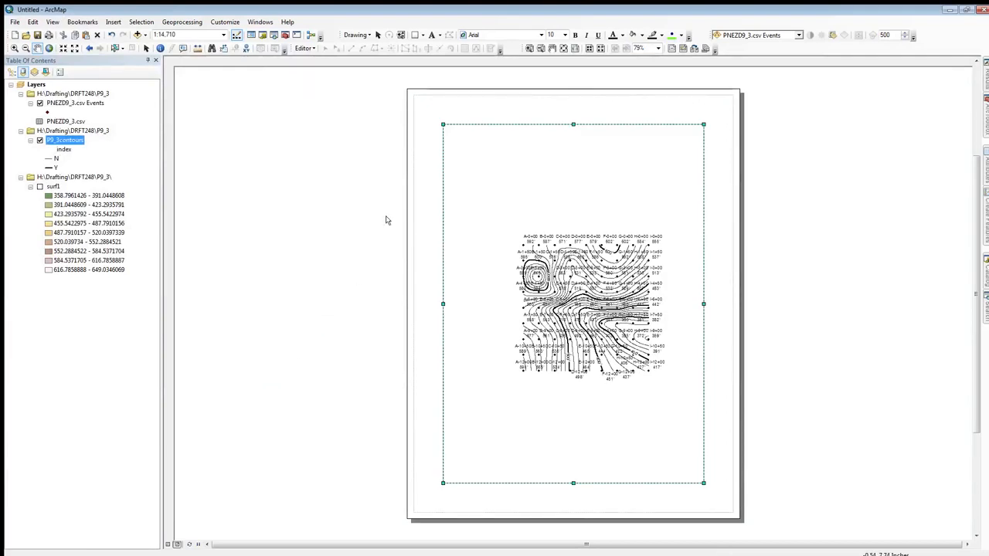
drag(428, 112, 416, 96)
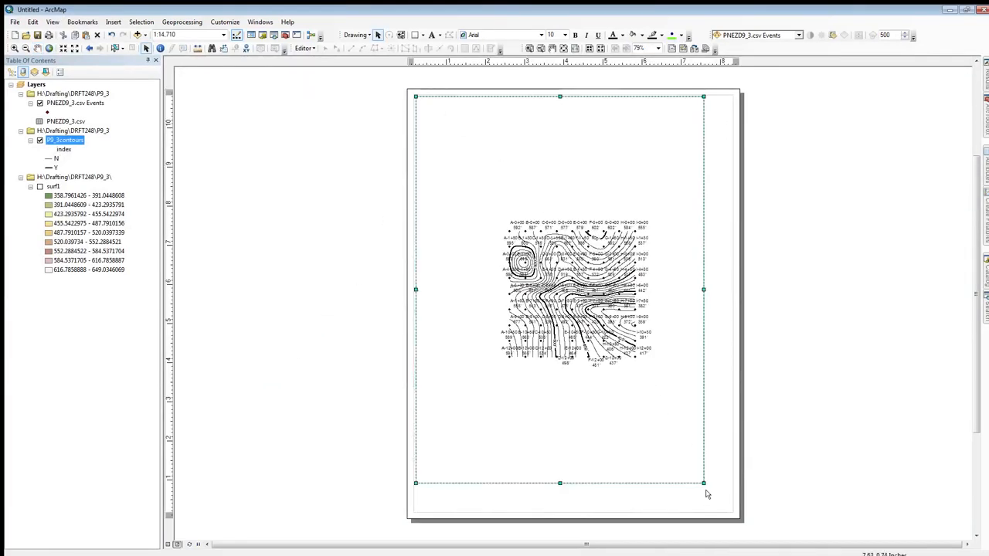
drag(703, 482, 731, 512)
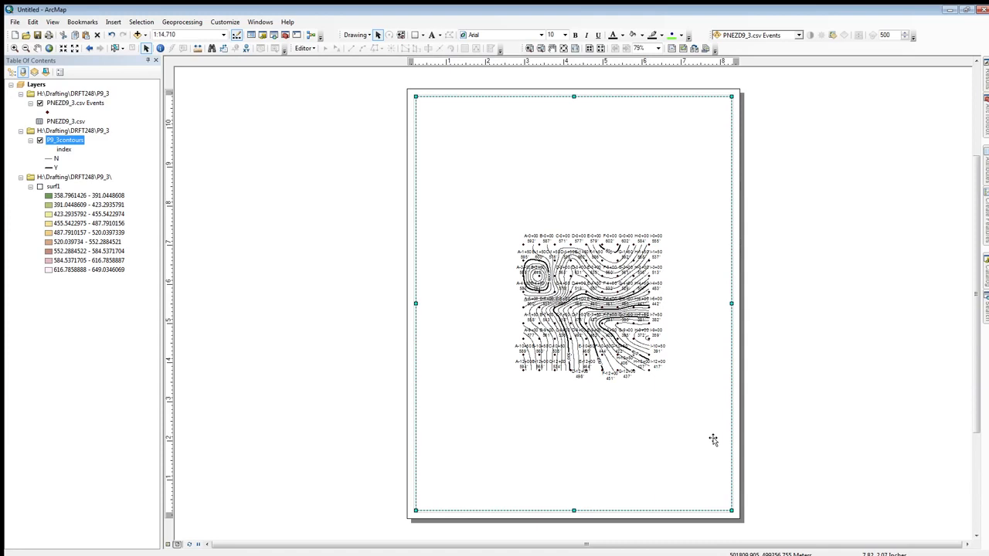
- Set the layout's map scale to 1:1,200
click(185, 33)
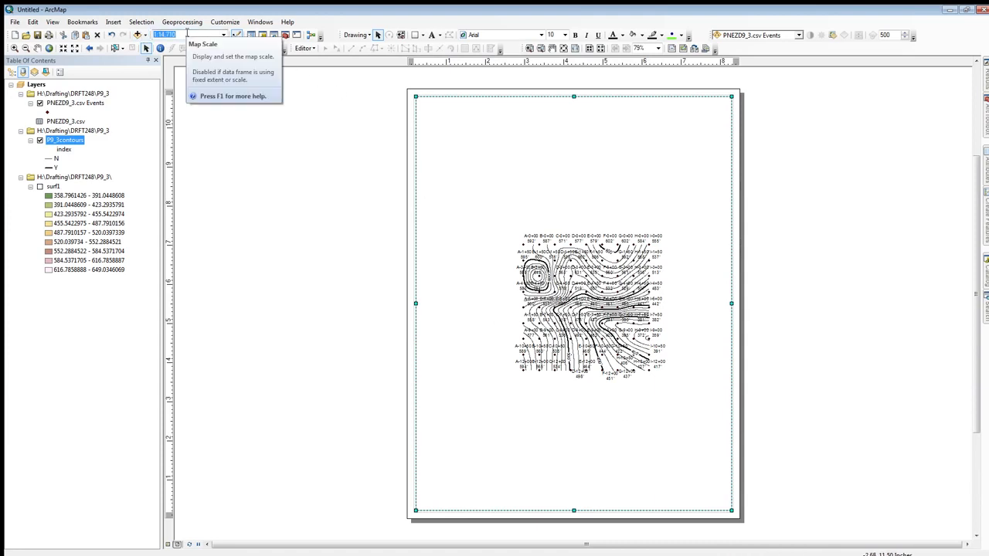
text(1200)
key(Return)
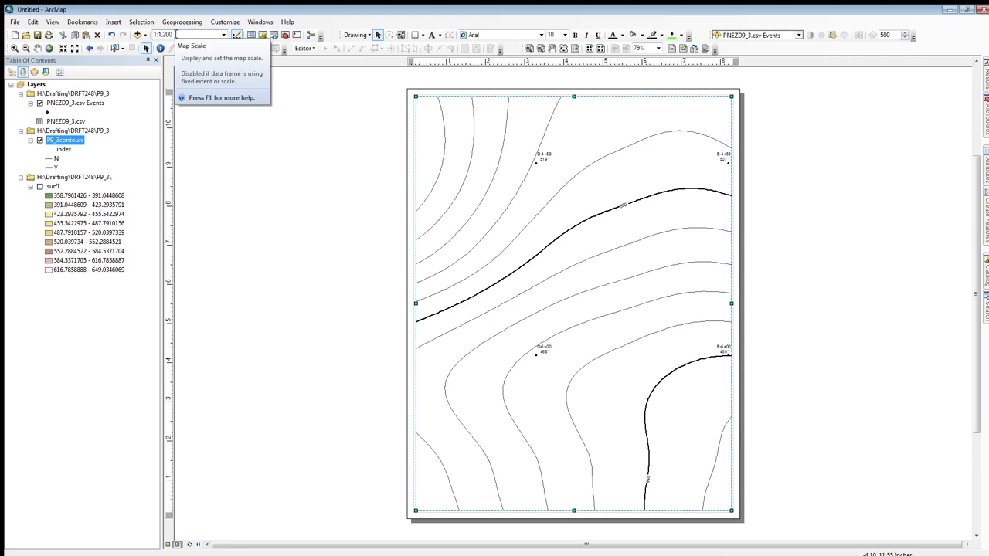
- Set the layout's map scale to 1:2,400
click(176, 35)
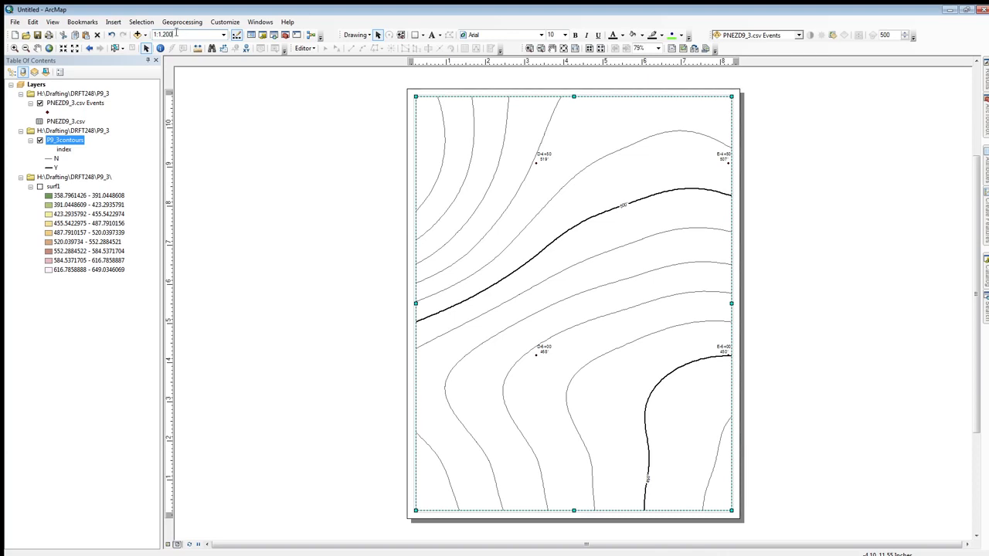
double_click(178, 35)
text(20)
text(00)
key(Return)
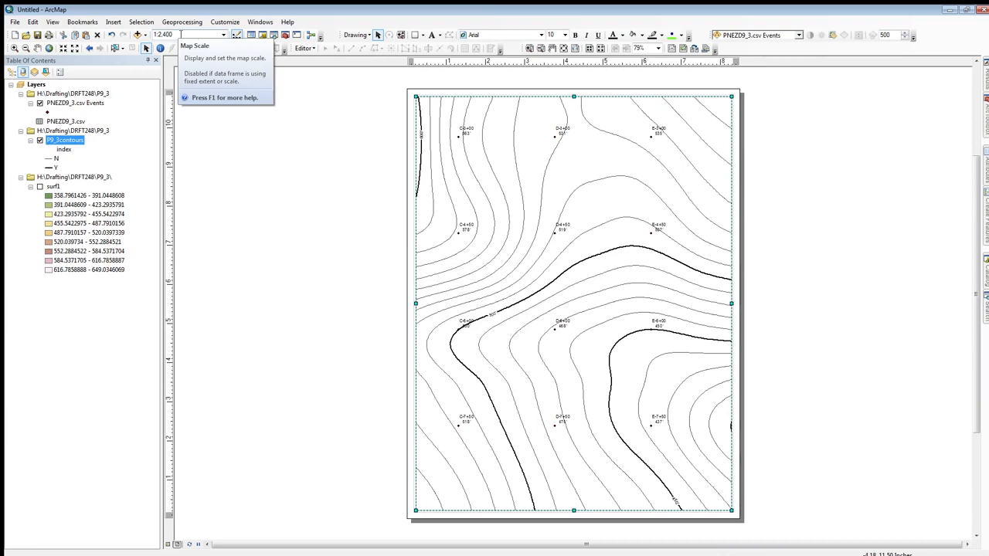
- Set the layout's map scale to 1:4,800
click(181, 35)
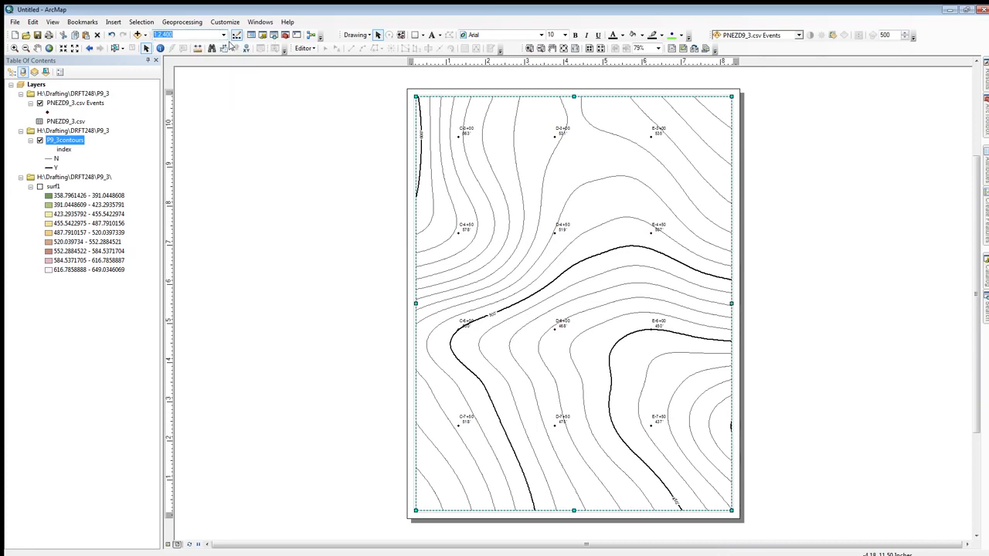
text(1:4800)
key(Return)
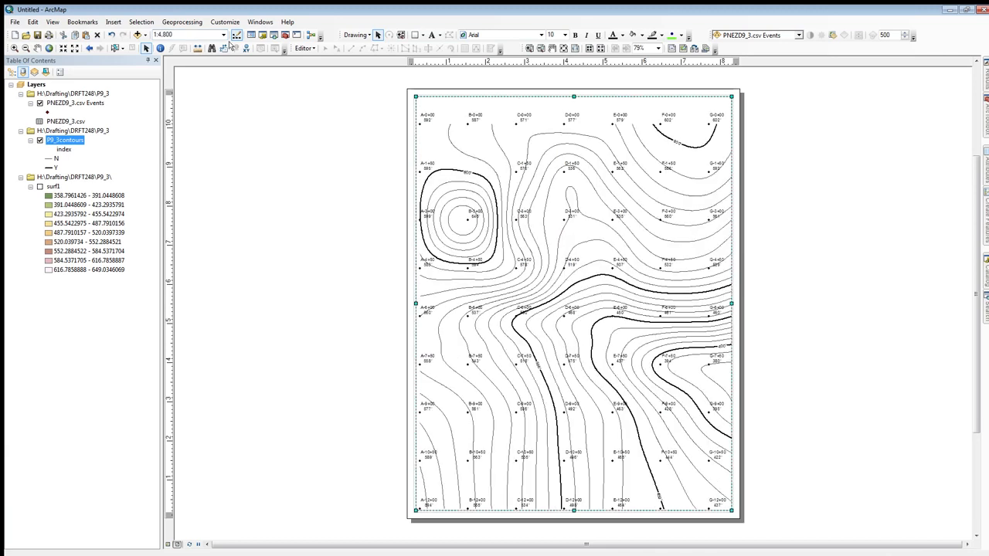
- Set the layout's map scale to 1:12,000
click(176, 35)
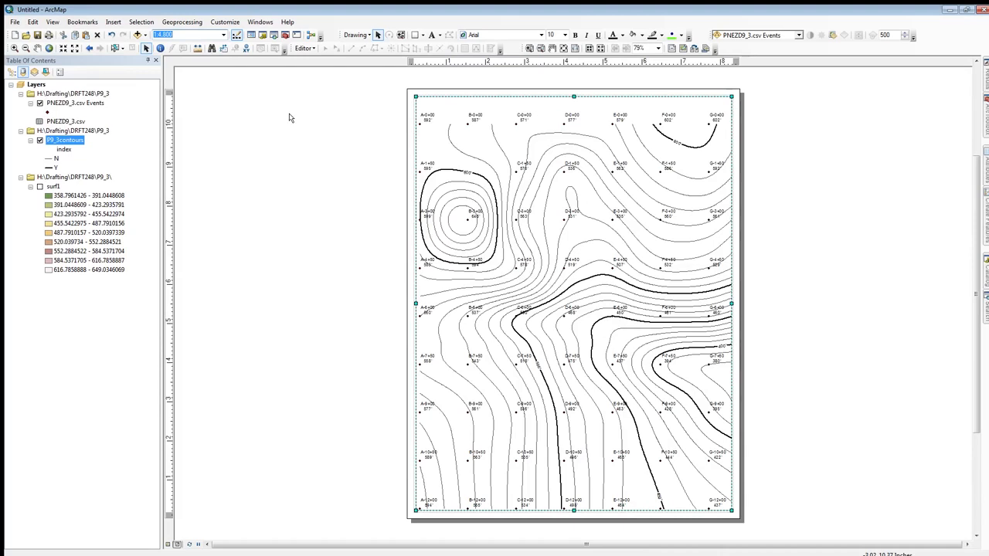
text(12000)
key(Return)
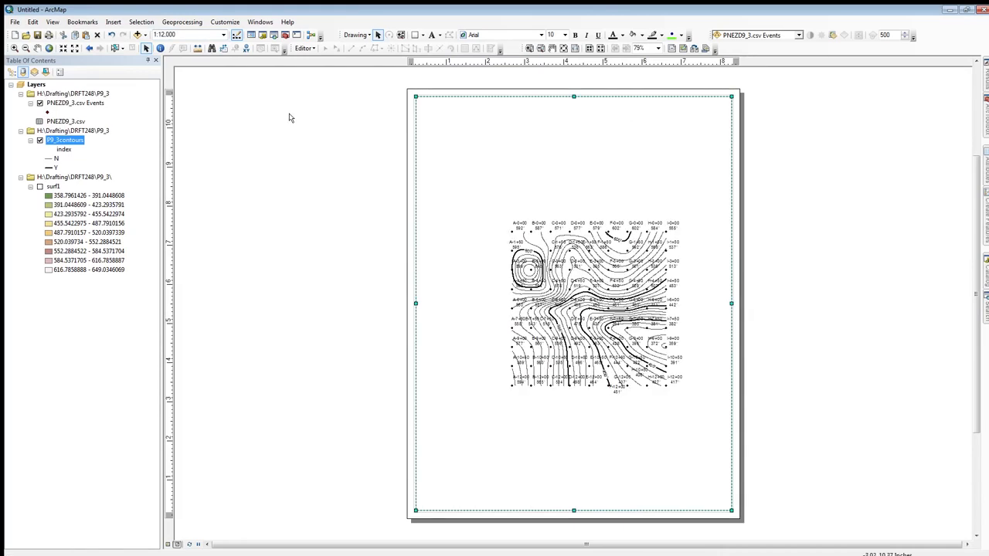
- Set the layout's map scale to 1:7,200 and pan the map to the upper part of the data frame, roughly centred horizontally
click(179, 35)
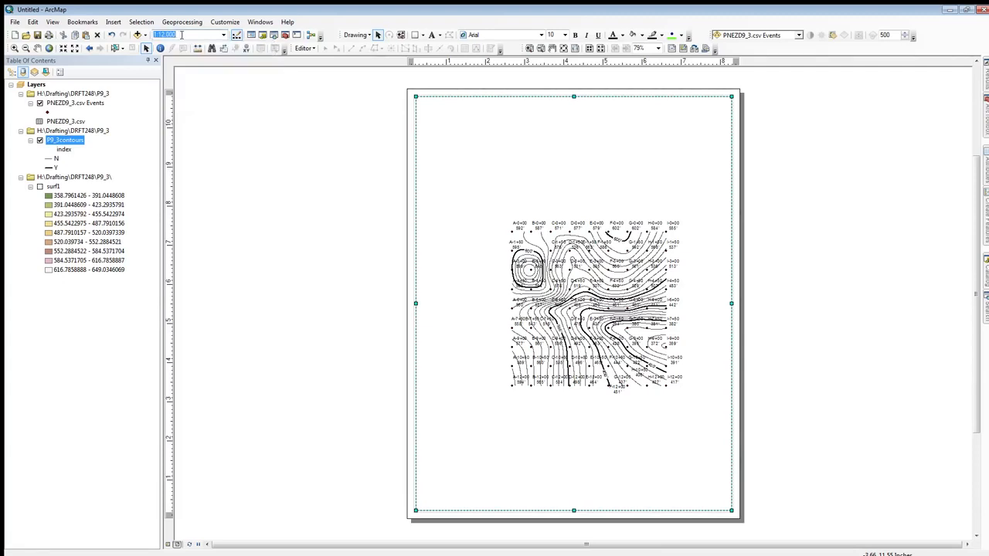
text(7200)
key(Return)
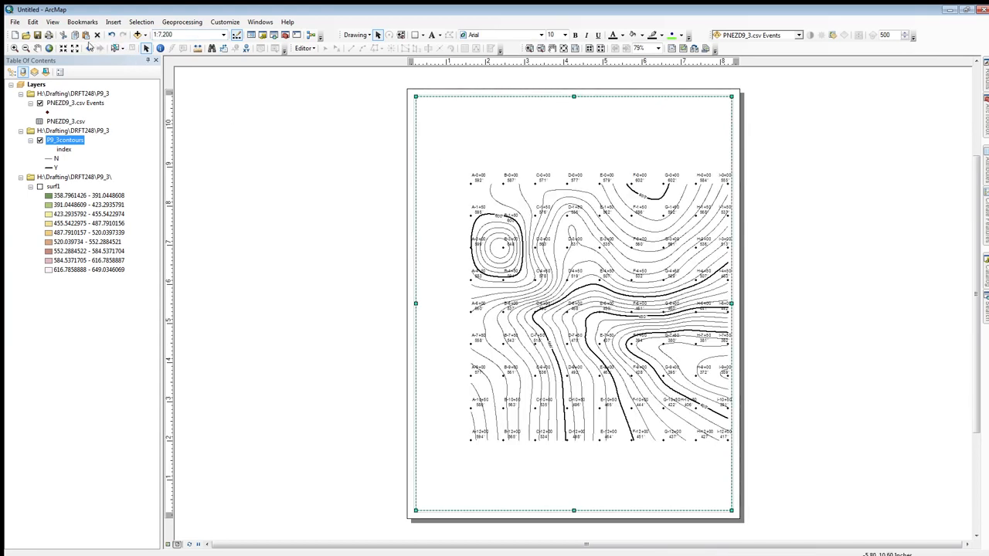
click(37, 48)
drag(640, 340, 613, 282)
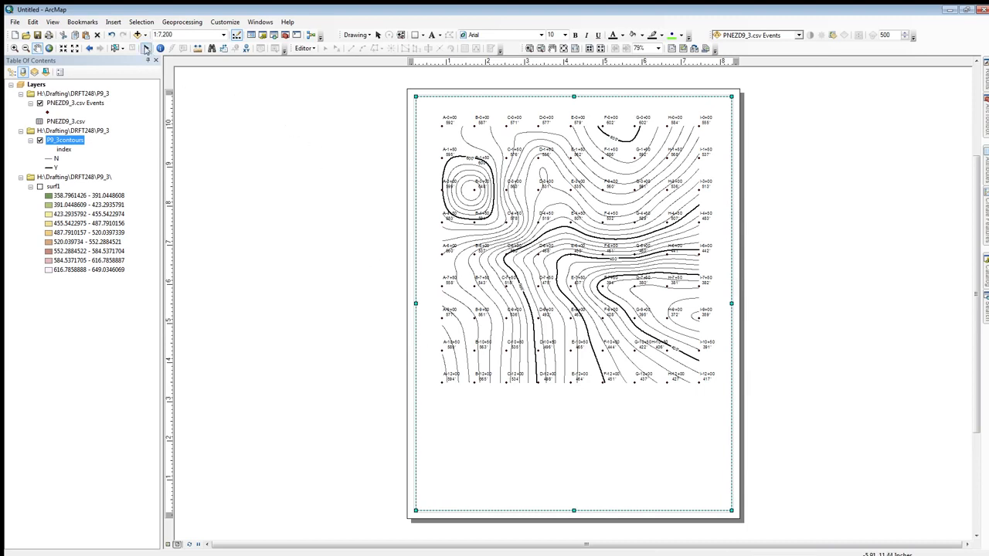
- Insert the map title "Problem 9-3" and place it just above the contours, inside the upper edge of the data frame
click(113, 22)
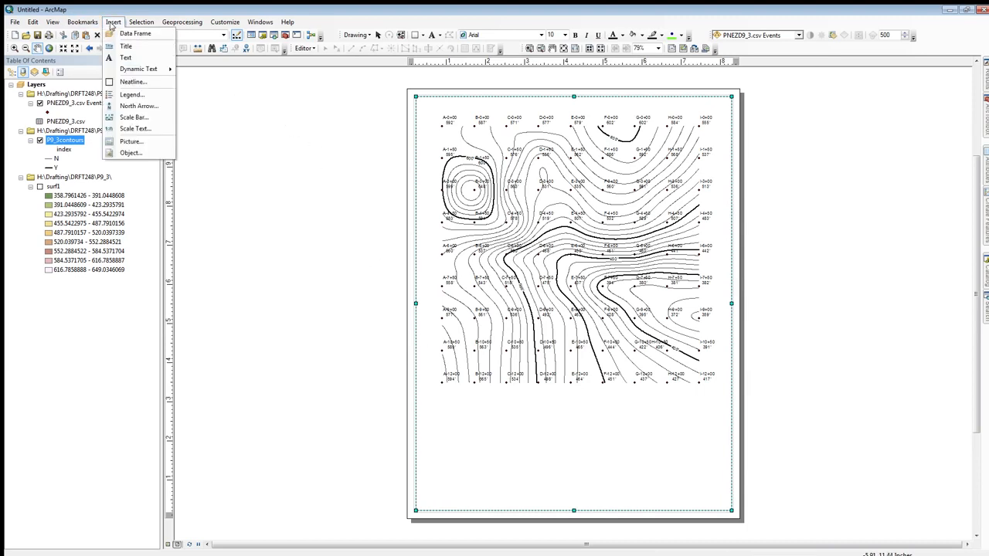
click(123, 42)
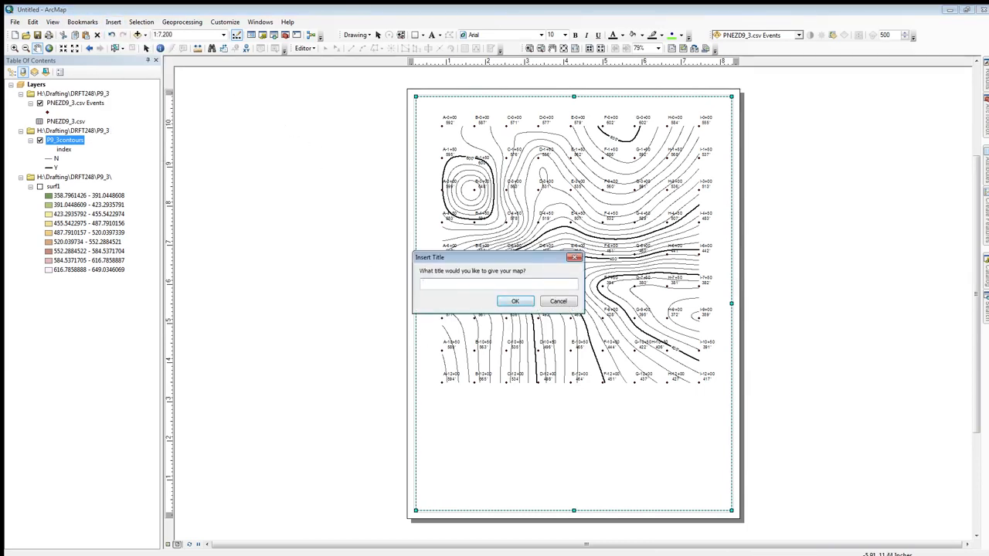
text(Problem 9-3)
key(Return)
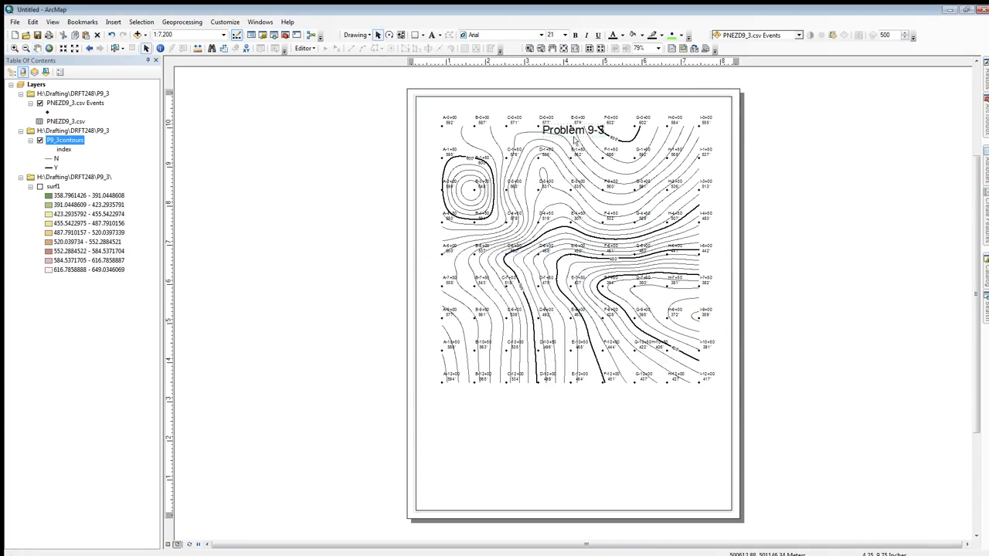
drag(575, 133, 570, 112)
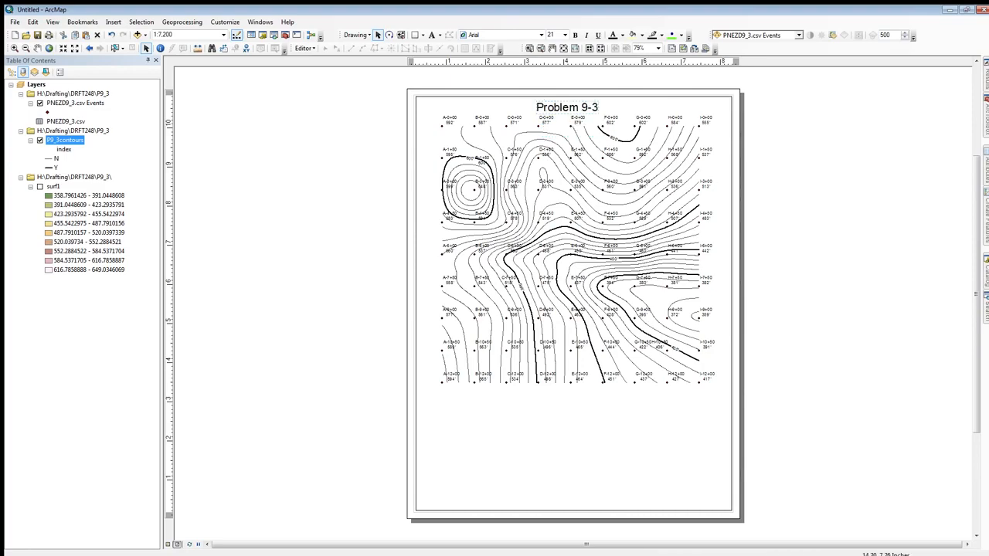